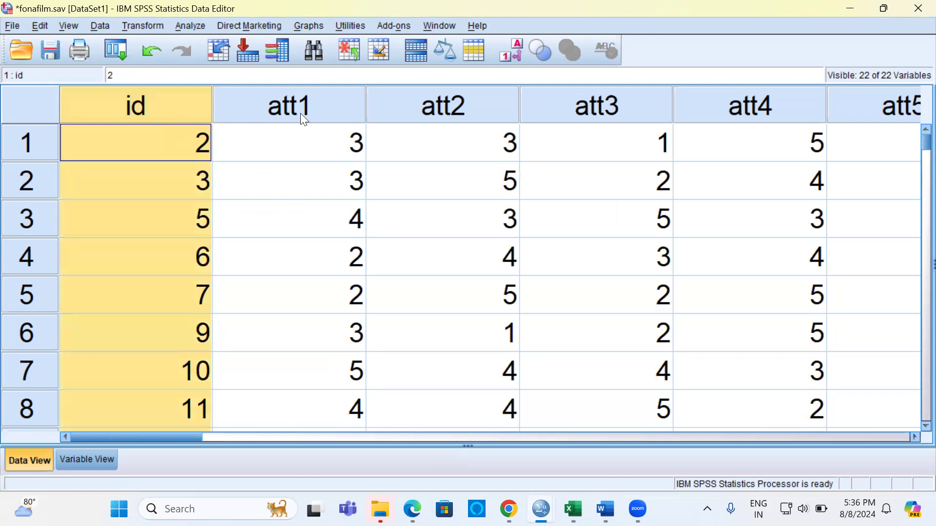
- Look through the attribute columns of the dataset from att1 to att21
{"action": "key", "text": "Right"}
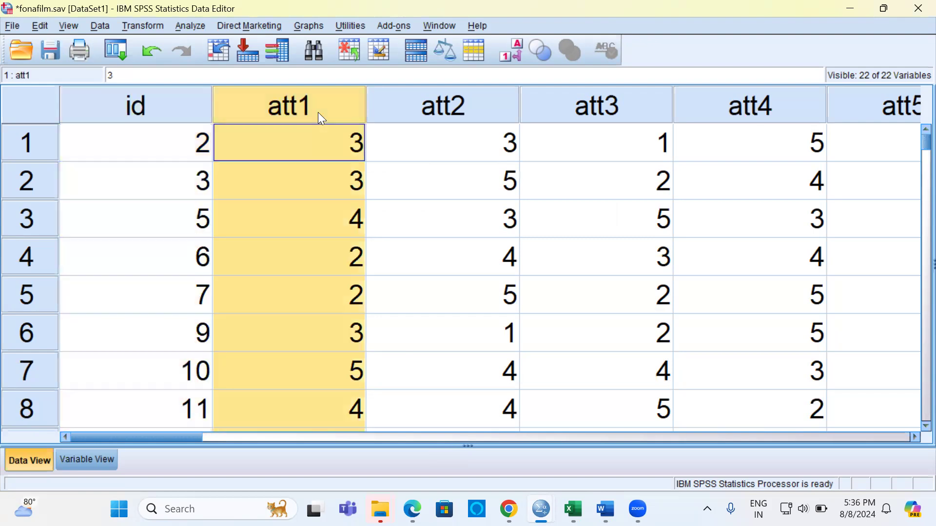
{"action": "key", "text": "Right"}
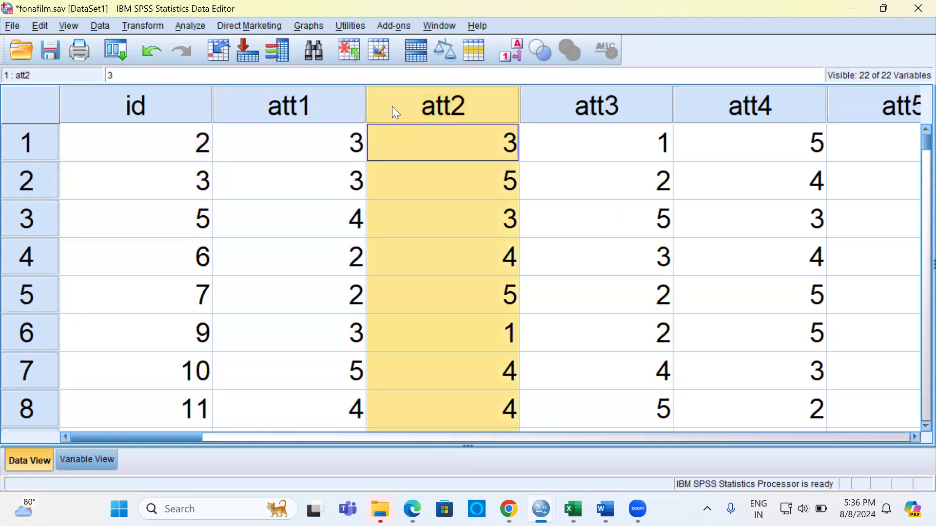
{"action": "key", "text": "Left"}
{"action": "key", "text": "Right"}
{"action": "key", "text": "Right"}
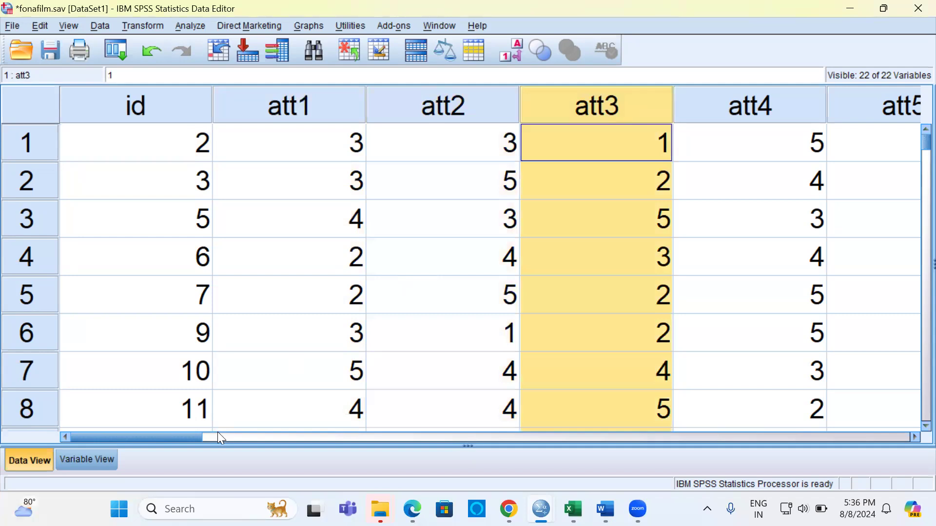
{"action": "left_click_drag", "start_coordinate": [185, 438], "coordinate": [622, 442]}
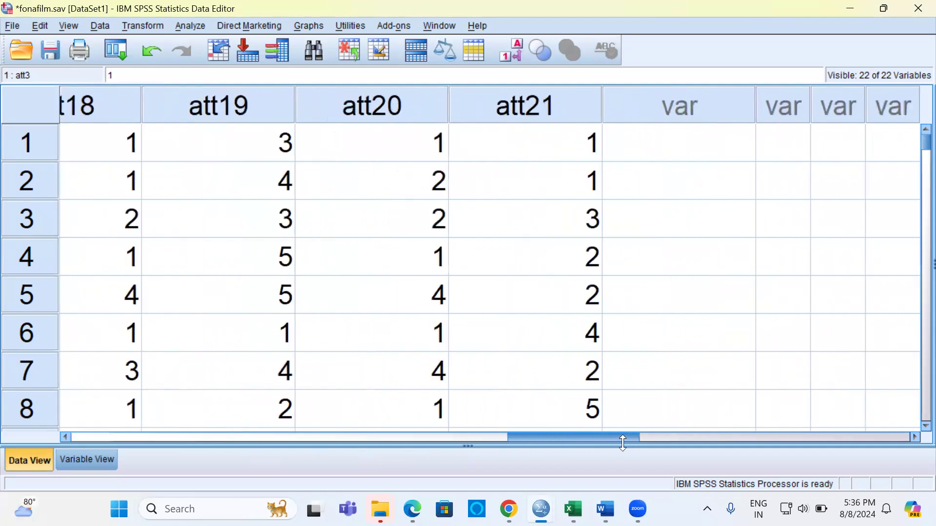
{"action": "left_click", "coordinate": [529, 92]}
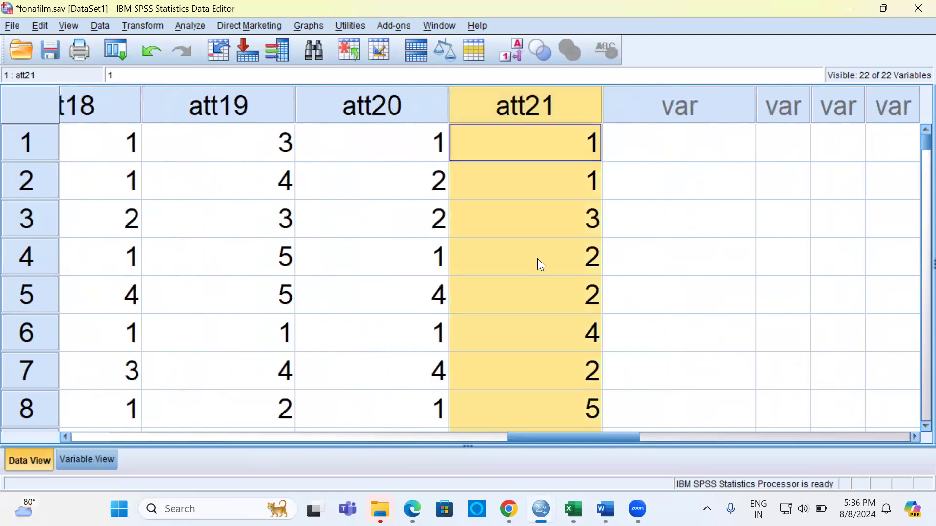
{"action": "left_click_drag", "start_coordinate": [552, 437], "coordinate": [87, 426]}
- Examine the last case of the dataset and return to the first case
{"action": "left_click", "coordinate": [192, 148]}
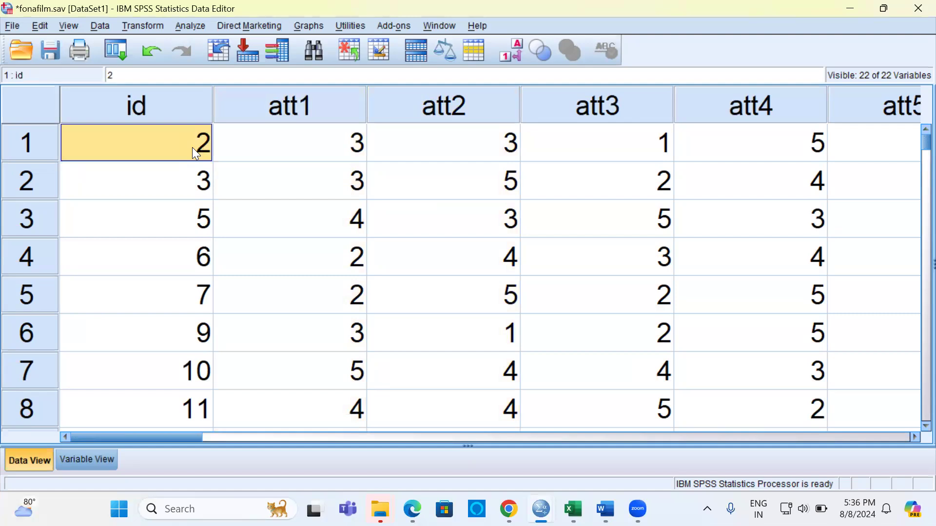
{"action": "key", "text": "ctrl+Down"}
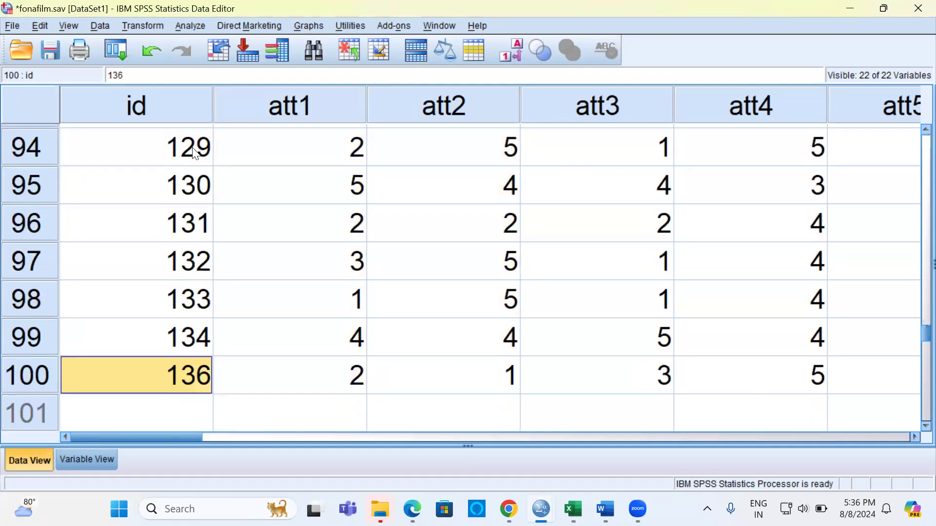
{"action": "left_click", "coordinate": [43, 378]}
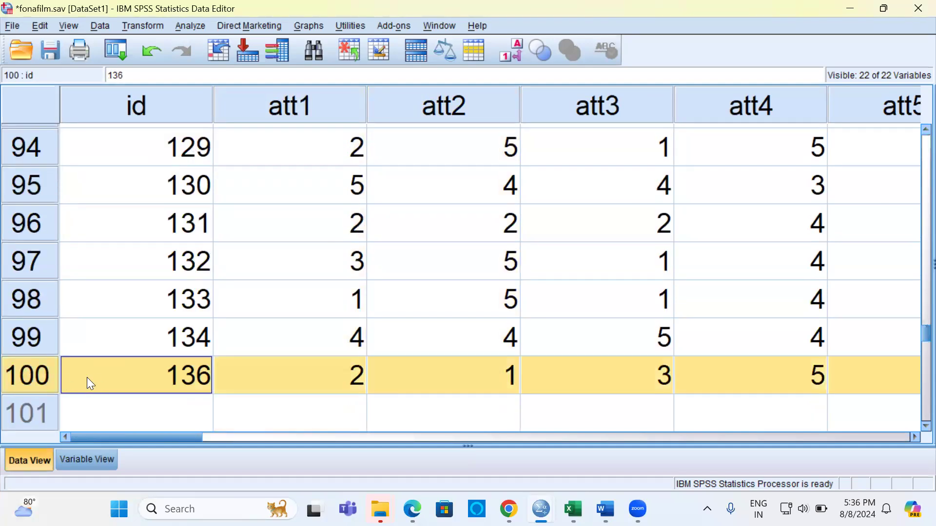
{"action": "key", "text": "ctrl+Up"}
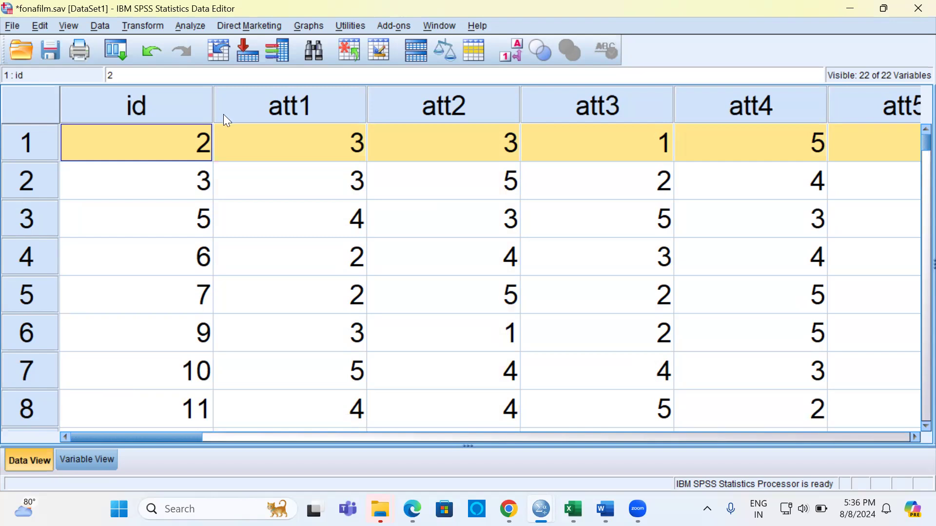
- Examine the end of the first case's data at att21 and select the empty variable column after it
{"action": "left_click", "coordinate": [234, 142]}
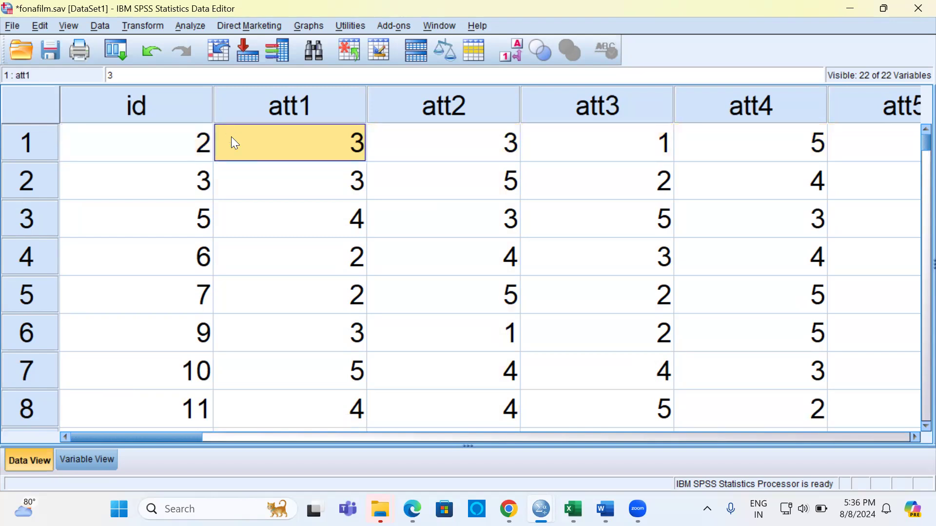
{"action": "key", "text": "ctrl+Right"}
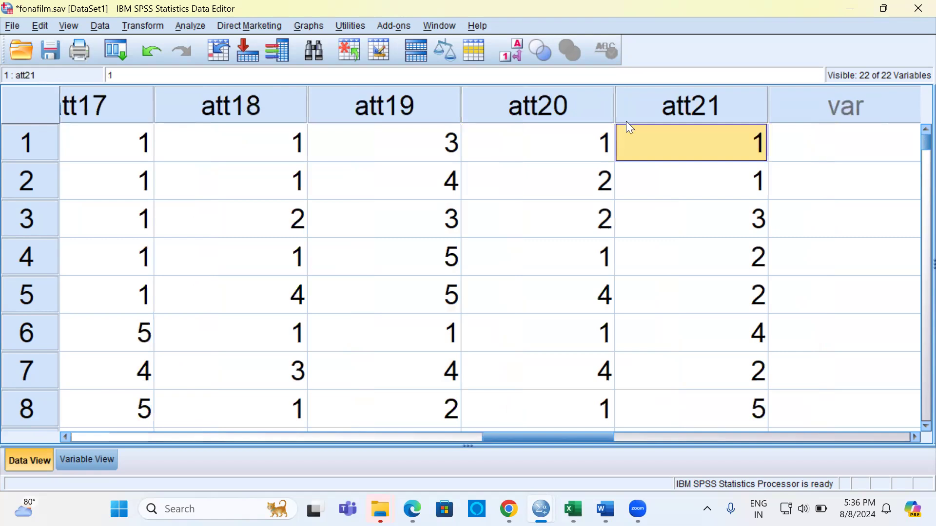
{"action": "left_click", "coordinate": [811, 116]}
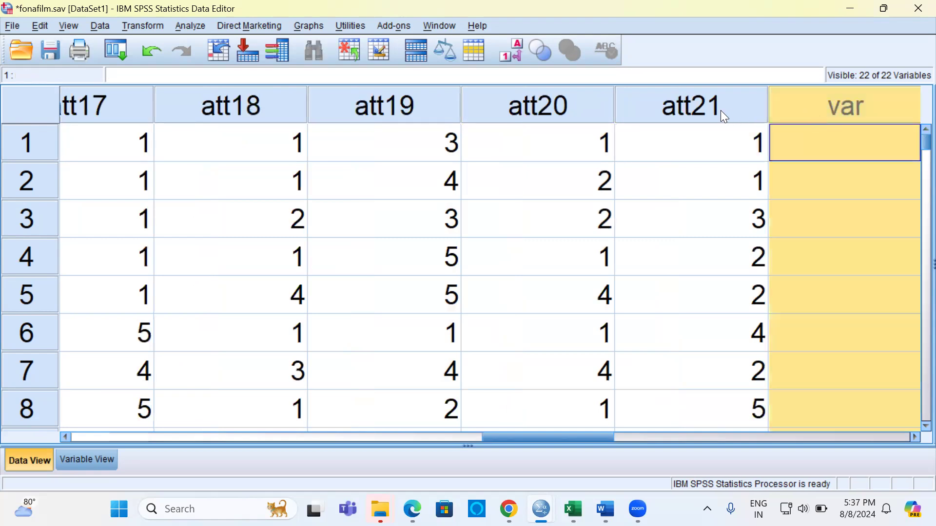
{"action": "left_click", "coordinate": [719, 112]}
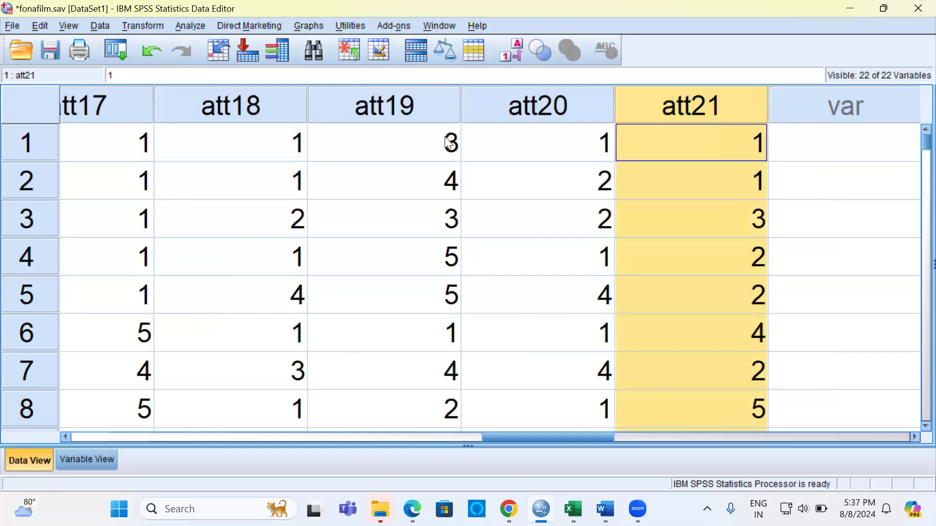
{"action": "left_click", "coordinate": [797, 119]}
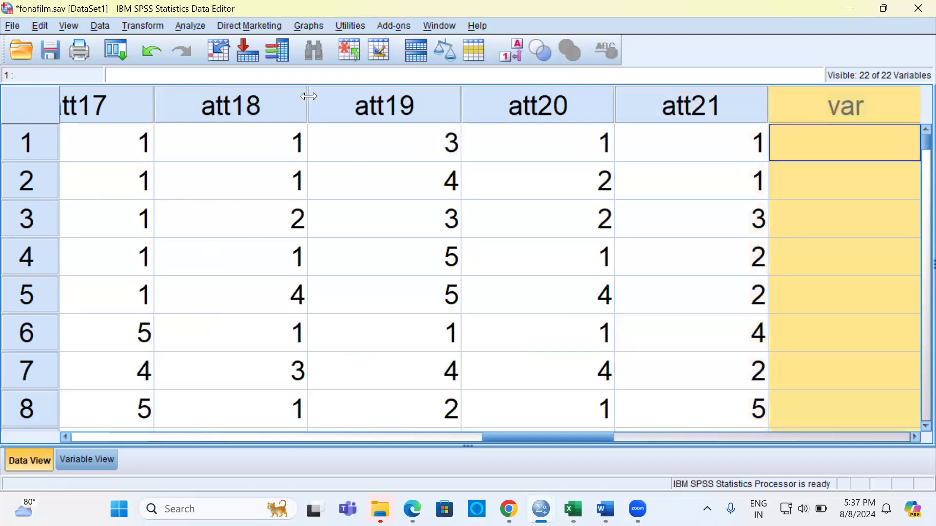
- Start computing a new variable with Total as the target variable name
{"action": "left_click", "coordinate": [152, 27]}
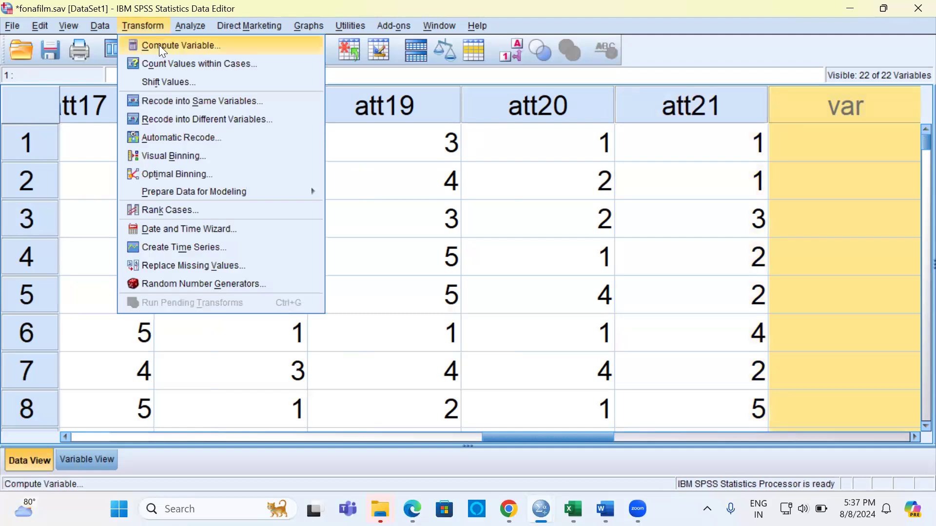
{"action": "left_click", "coordinate": [225, 46]}
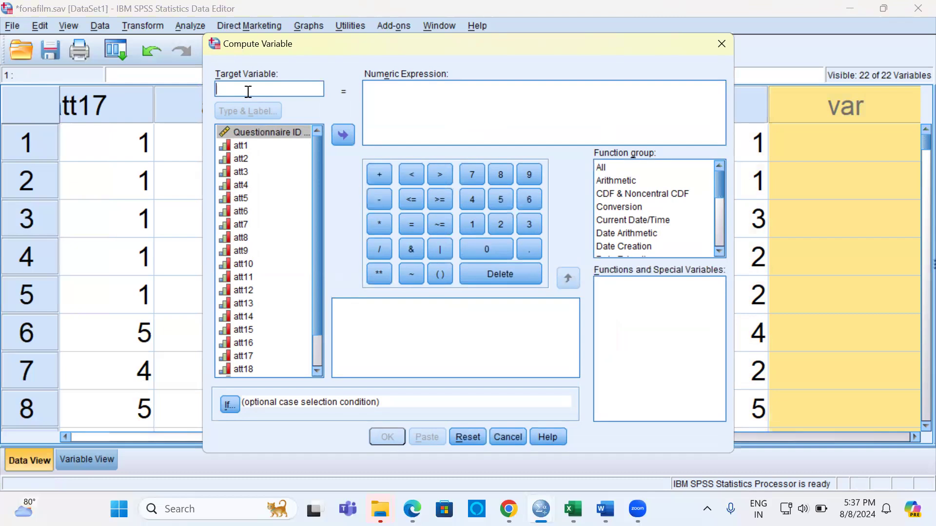
{"action": "type", "text": "Total"}
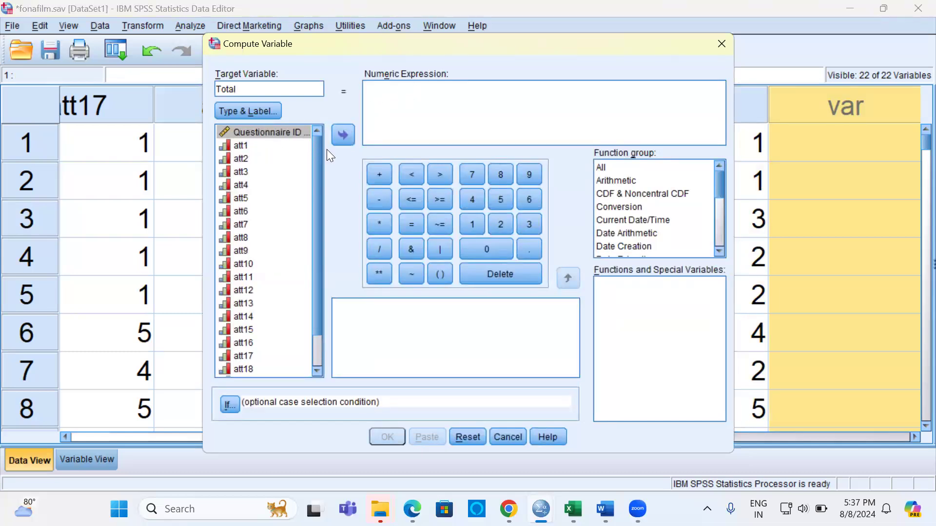
{"action": "scroll", "coordinate": [312, 186], "scroll_direction": "down", "scroll_amount": 1}
{"action": "left_click_drag", "start_coordinate": [312, 186], "coordinate": [318, 146]}
- Browse the functions offered in the All and Arithmetic function groups
{"action": "left_click", "coordinate": [608, 169]}
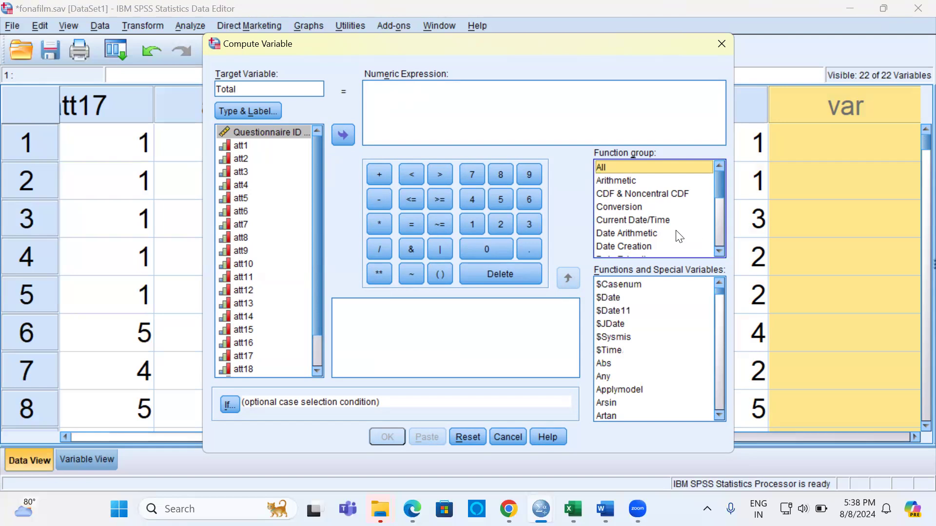
{"action": "left_click", "coordinate": [626, 179]}
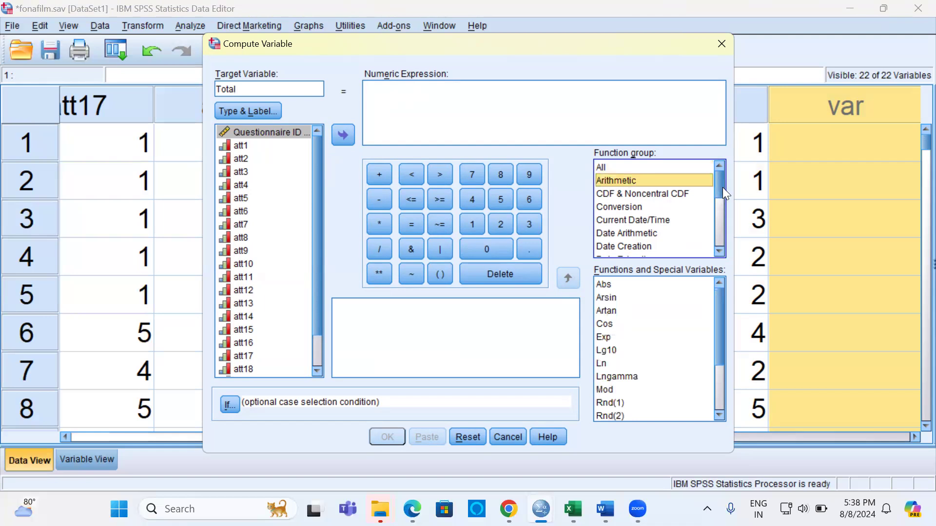
{"action": "left_click_drag", "start_coordinate": [721, 186], "coordinate": [720, 191]}
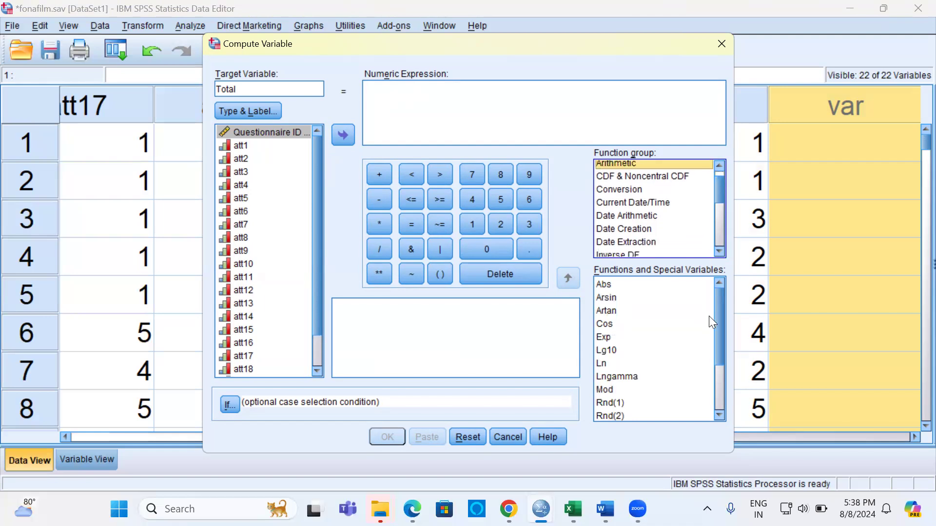
{"action": "left_click_drag", "start_coordinate": [720, 317], "coordinate": [723, 359]}
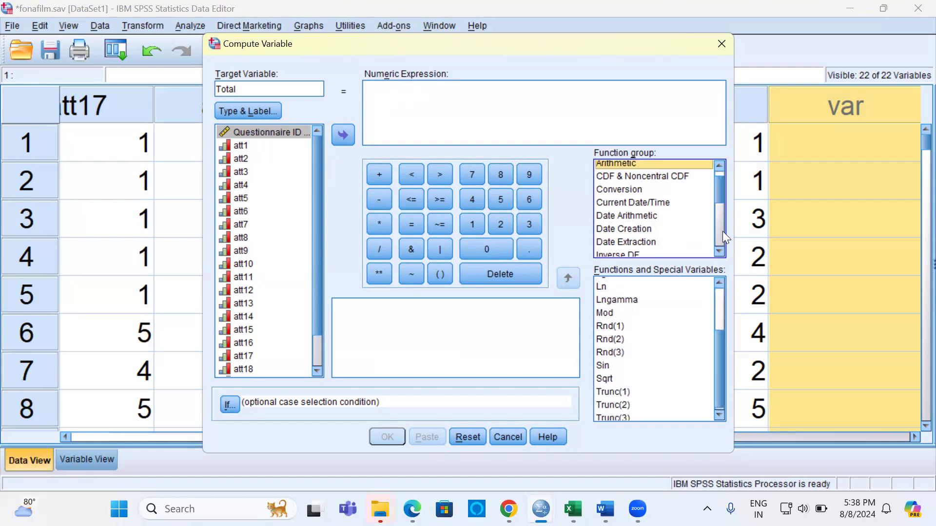
- Enter a numeric expression using the sum function over all variables att1 to att21, separated by commas
{"action": "left_click", "coordinate": [401, 96]}
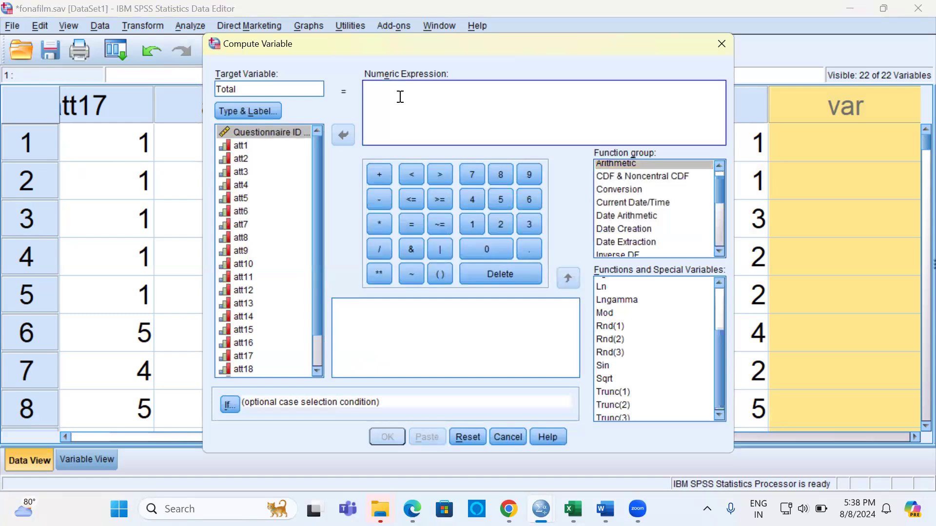
{"action": "type", "text": "sum"}
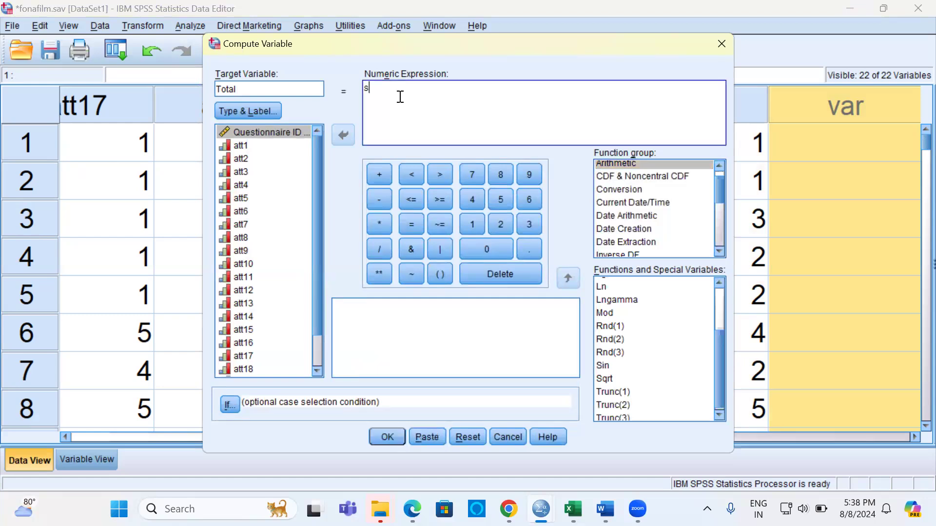
{"action": "type", "text": "("}
{"action": "key", "text": "ctrl+v"}
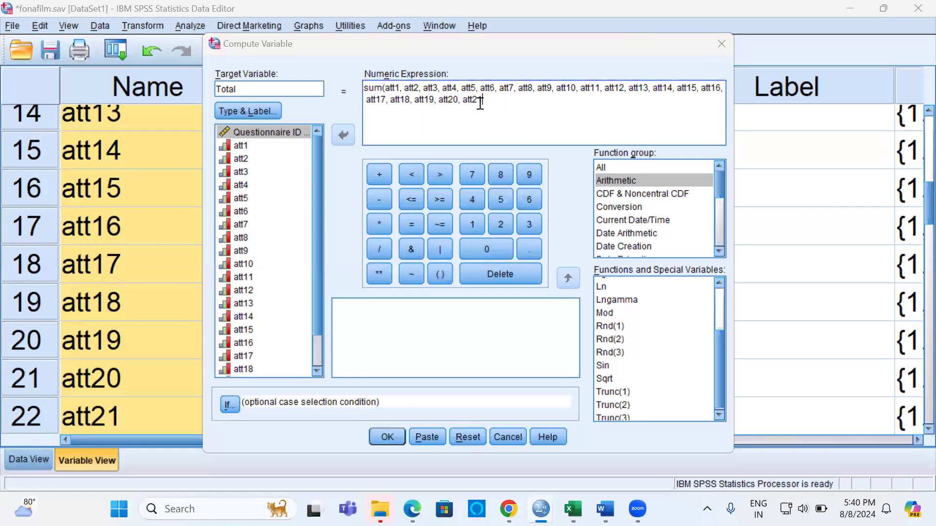
{"action": "left_click", "coordinate": [497, 102]}
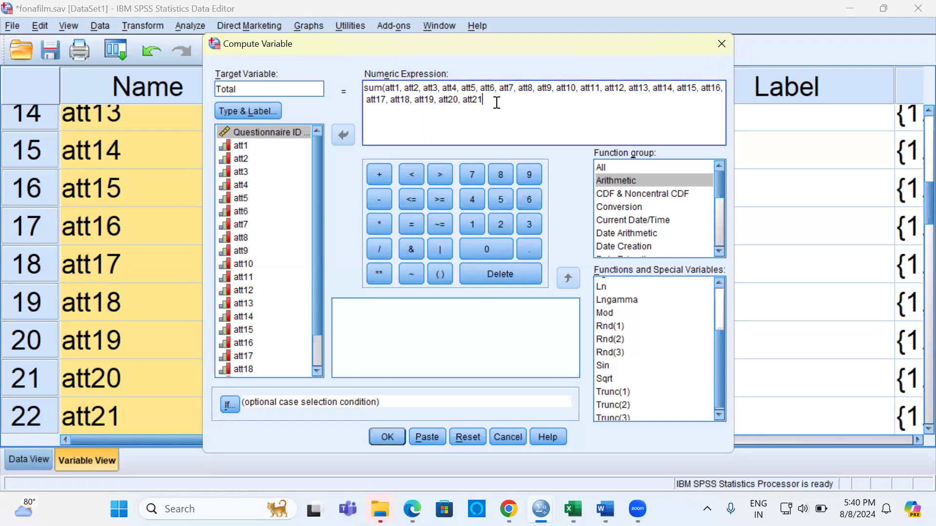
- Check the sum function and its att1 to att21 arguments, and run the computation of Total
{"action": "double_click", "coordinate": [375, 89]}
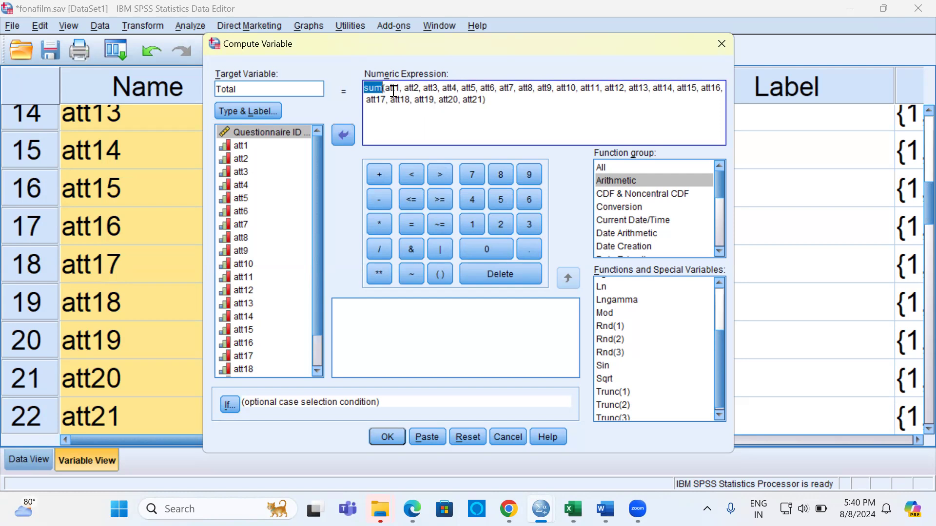
{"action": "left_click_drag", "start_coordinate": [385, 89], "coordinate": [483, 100]}
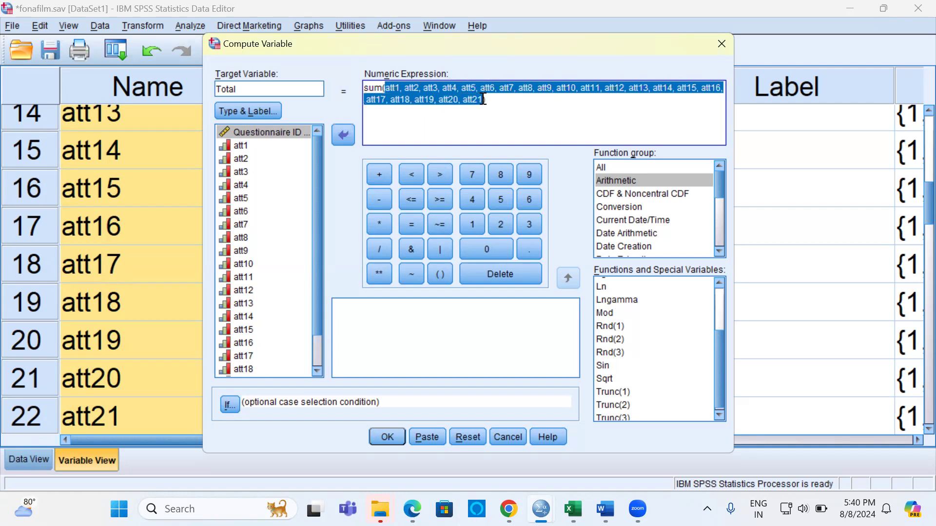
{"action": "left_click", "coordinate": [508, 104]}
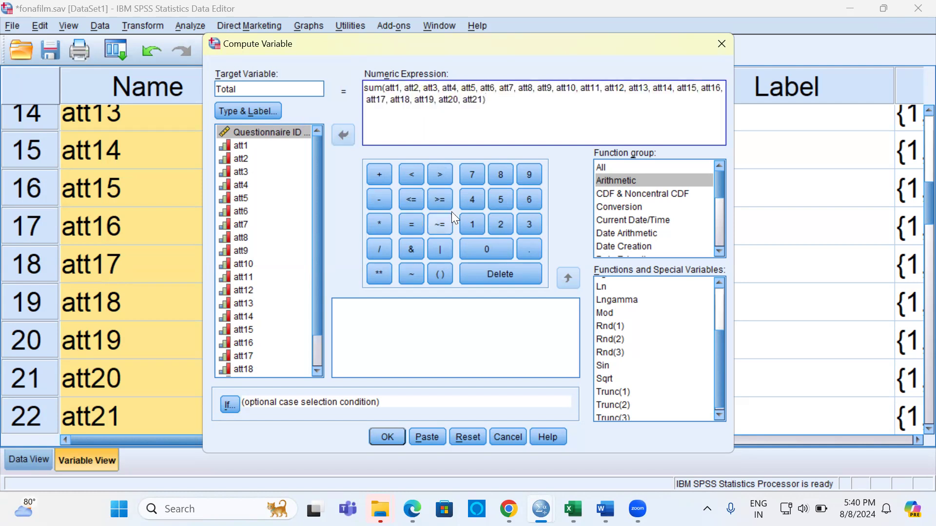
{"action": "left_click", "coordinate": [387, 437]}
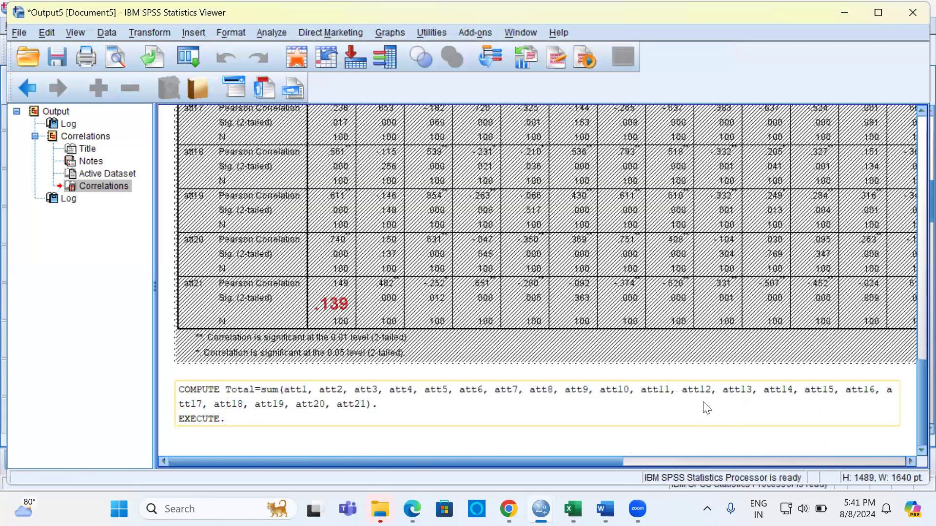
- Return to the dataset's Data View and examine the Total scores of the first cases
{"action": "left_click", "coordinate": [539, 504]}
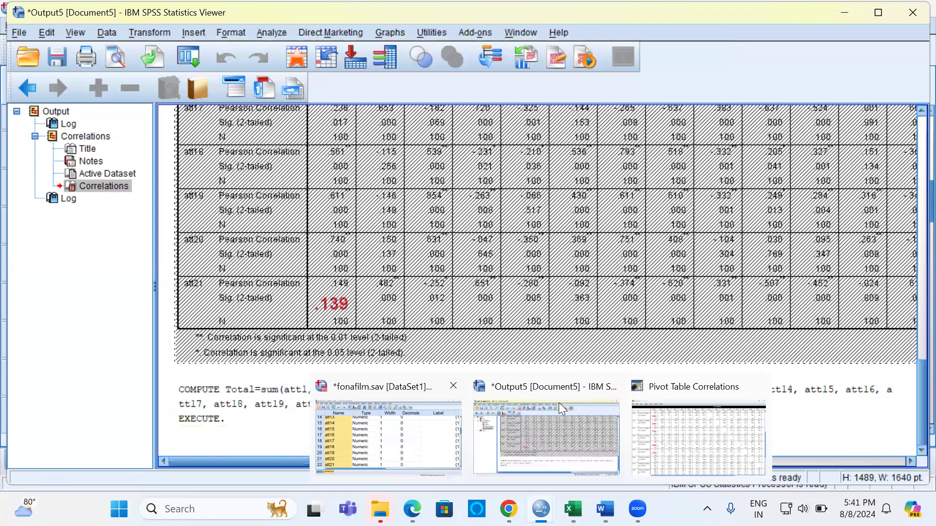
{"action": "left_click", "coordinate": [441, 428]}
{"action": "left_click_drag", "start_coordinate": [395, 439], "coordinate": [541, 442]}
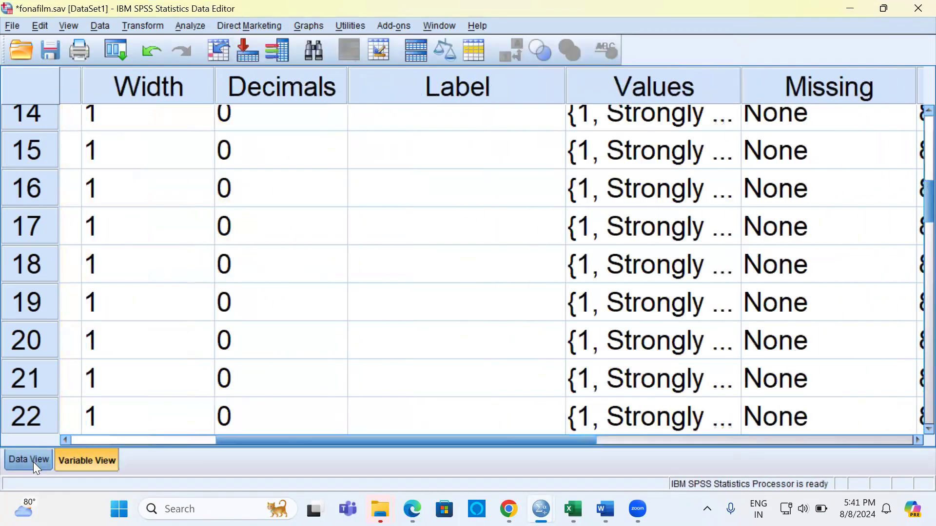
{"action": "left_click", "coordinate": [30, 459]}
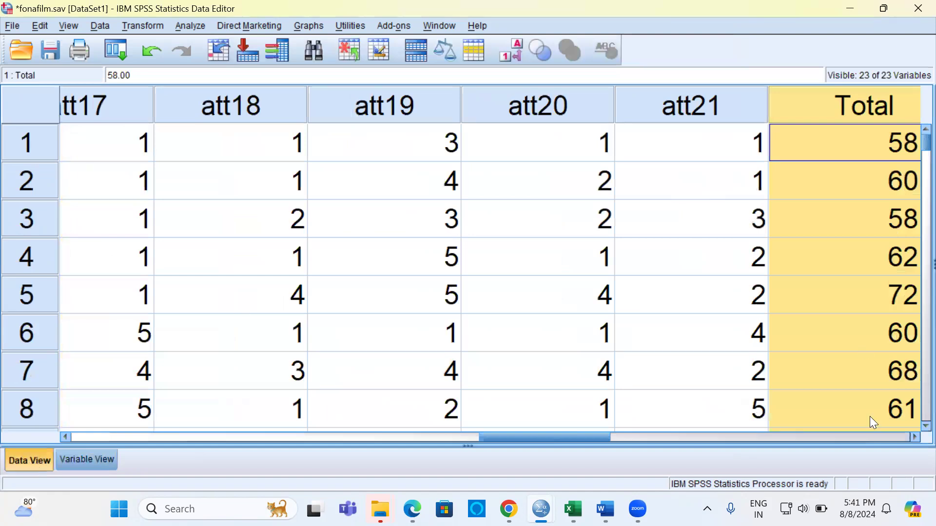
{"action": "left_click", "coordinate": [914, 436]}
{"action": "left_click", "coordinate": [913, 436]}
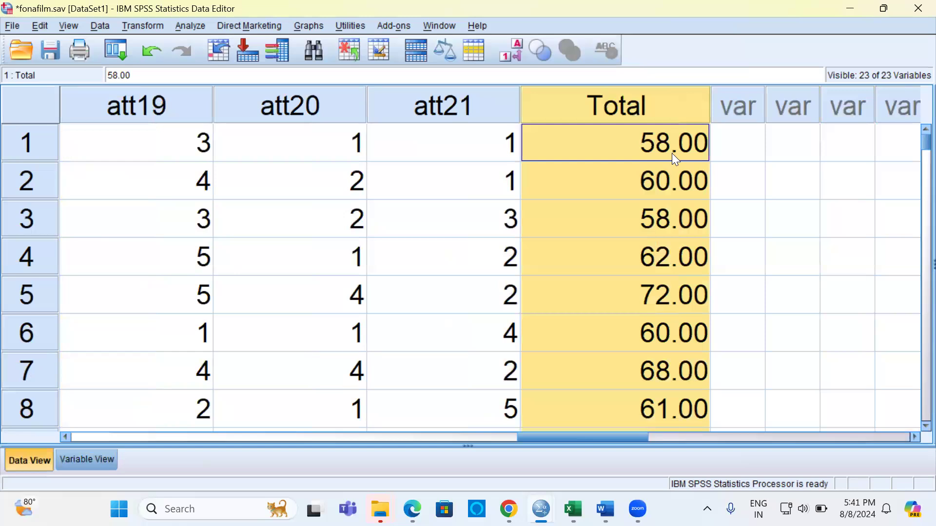
{"action": "left_click", "coordinate": [666, 185]}
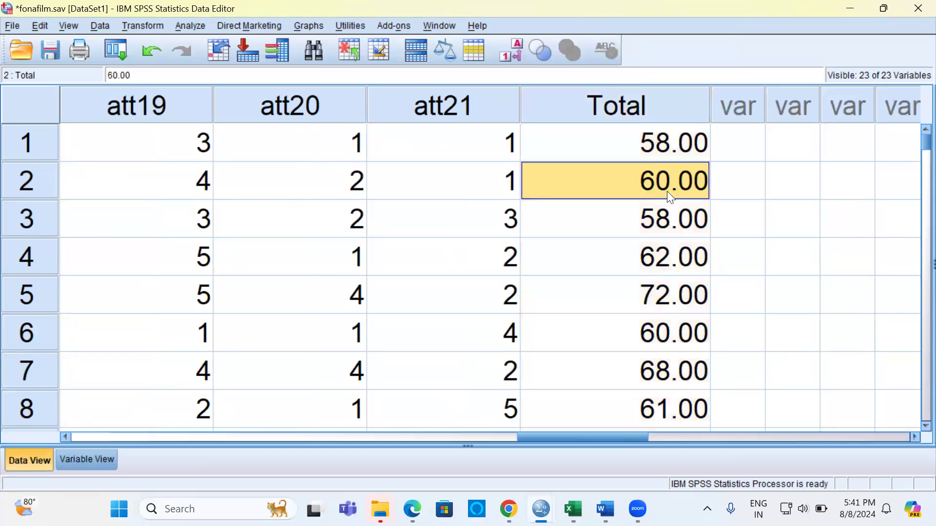
{"action": "left_click", "coordinate": [665, 228]}
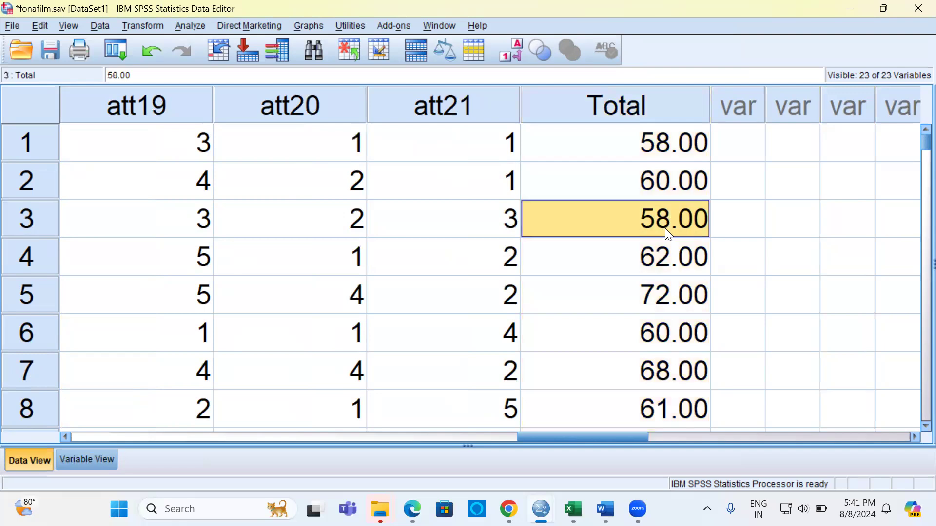
- Open the Bivariate Correlations analysis and reset its variable selection to the defaults
{"action": "left_click", "coordinate": [667, 256]}
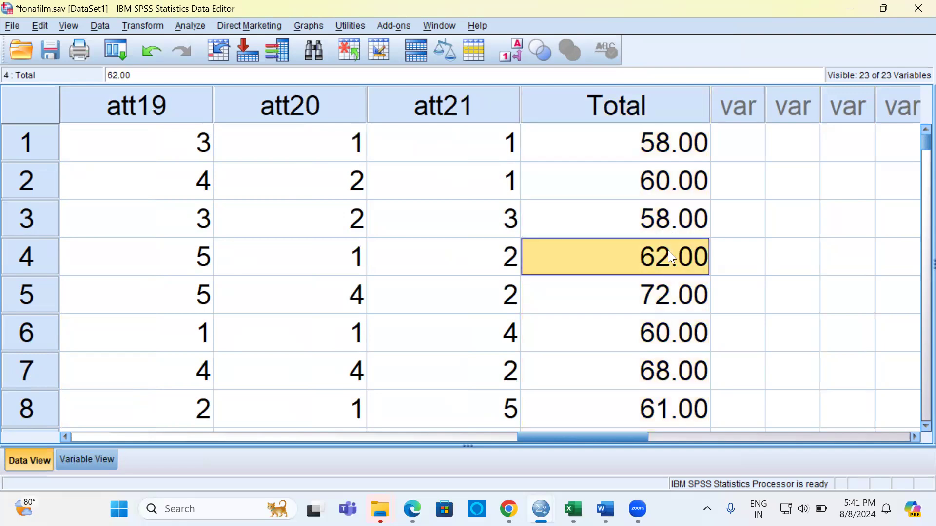
{"action": "left_click", "coordinate": [733, 141]}
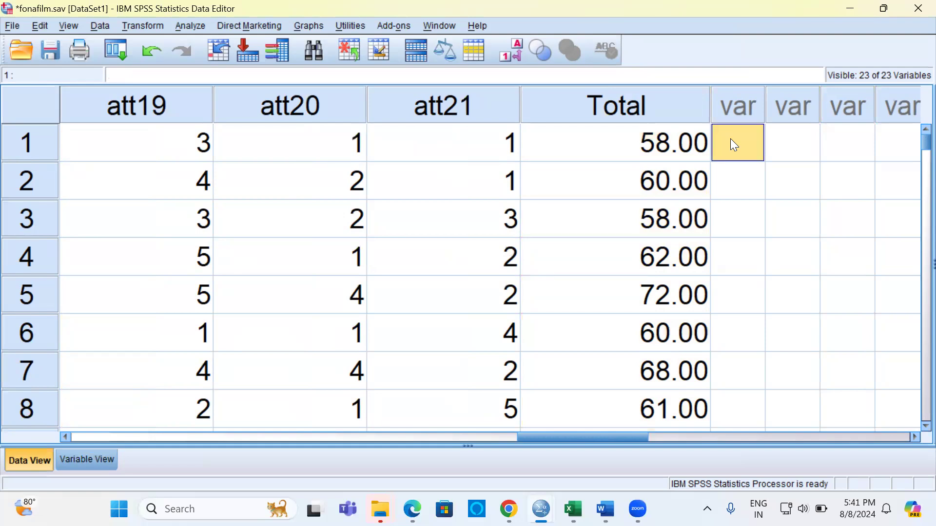
{"action": "left_click", "coordinate": [192, 25]}
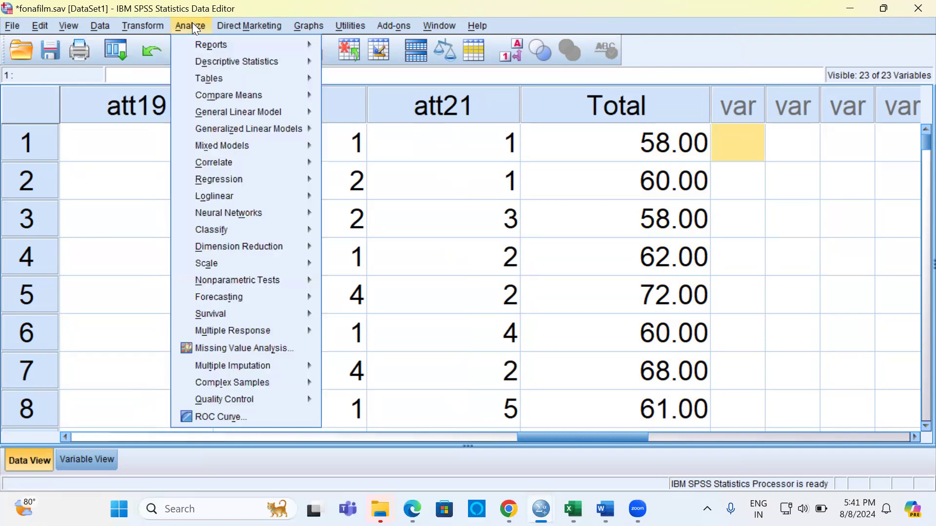
{"action": "mouse_move", "coordinate": [239, 165]}
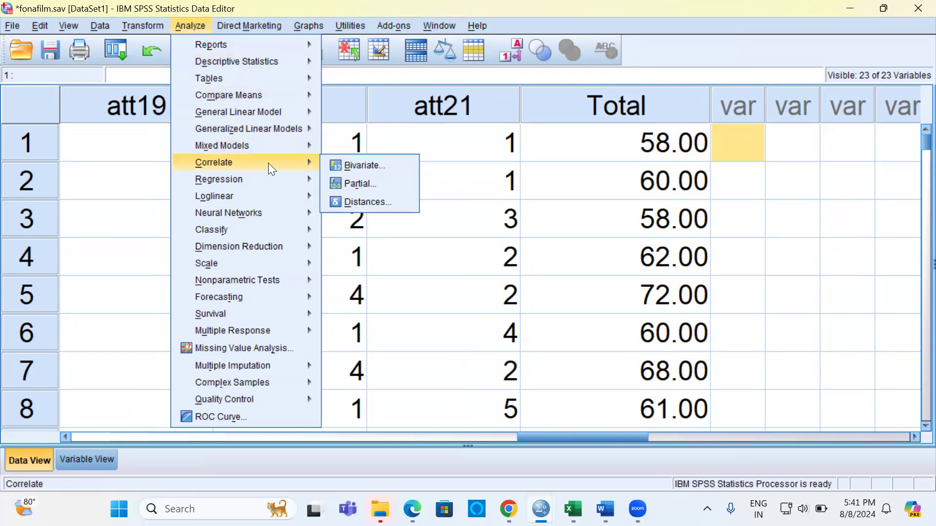
{"action": "left_click", "coordinate": [391, 165]}
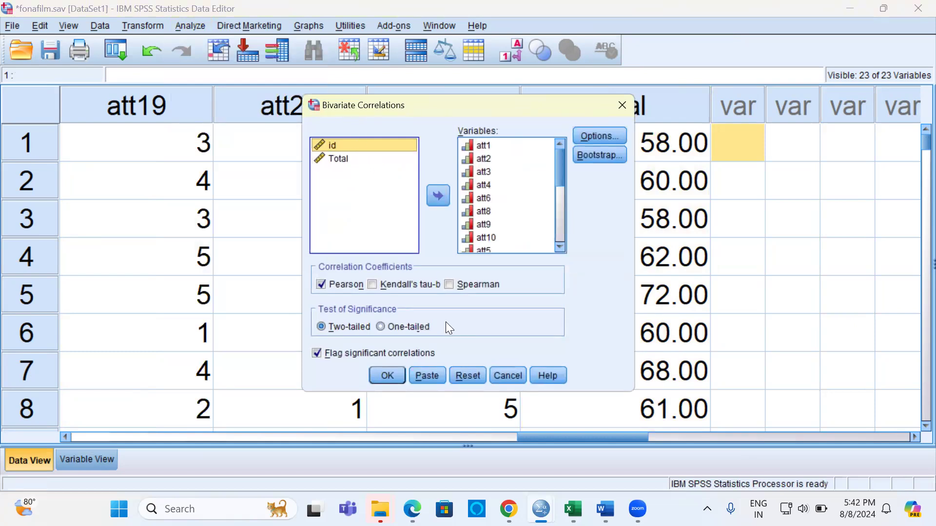
{"action": "left_click", "coordinate": [468, 375]}
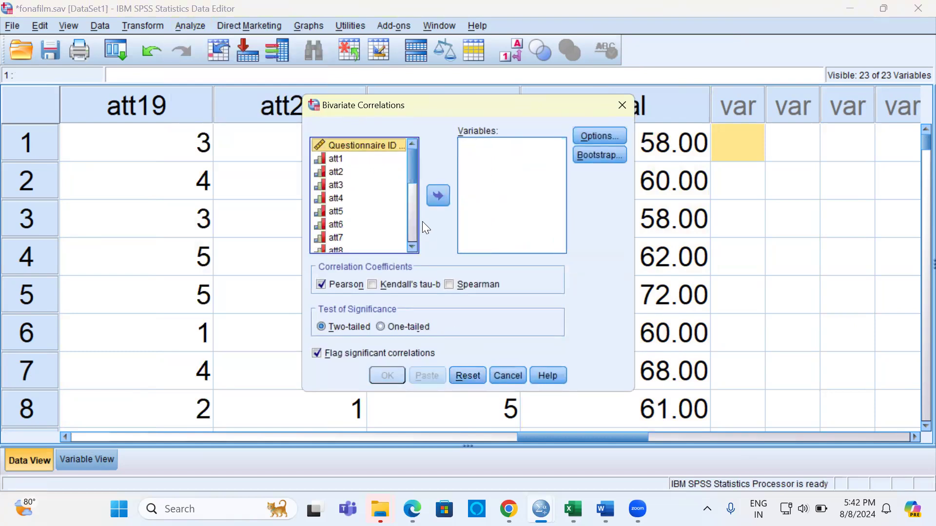
- Add Total as the first variable of the bivariate correlation
{"action": "left_click_drag", "start_coordinate": [414, 162], "coordinate": [414, 235]}
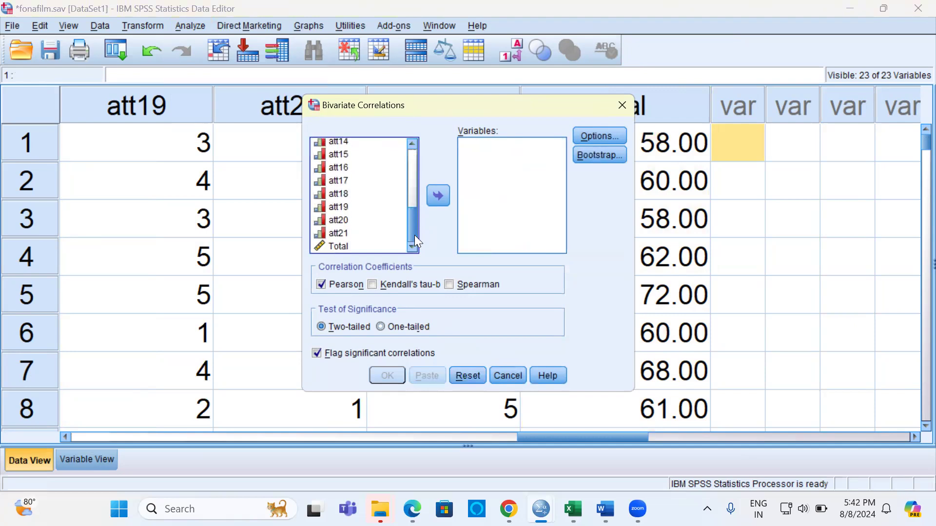
{"action": "left_click", "coordinate": [350, 246]}
{"action": "left_click", "coordinate": [330, 248]}
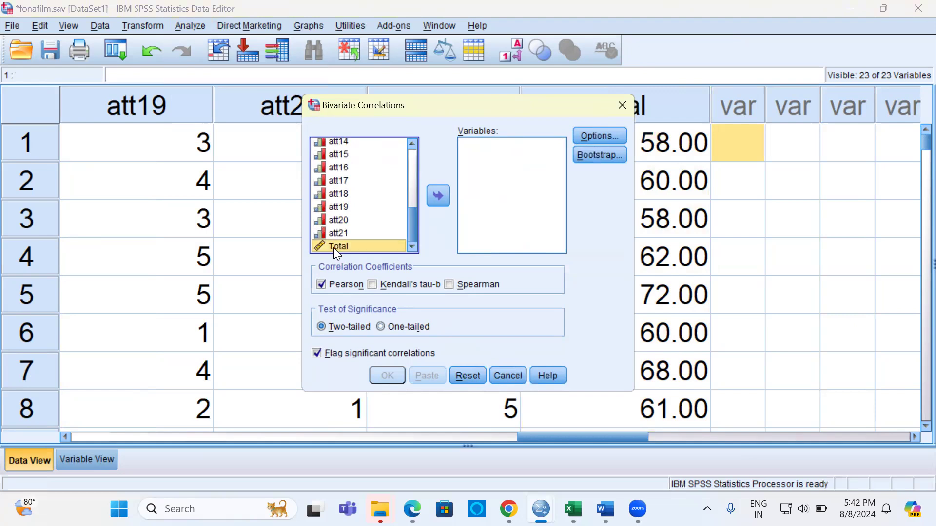
{"action": "left_click", "coordinate": [435, 199]}
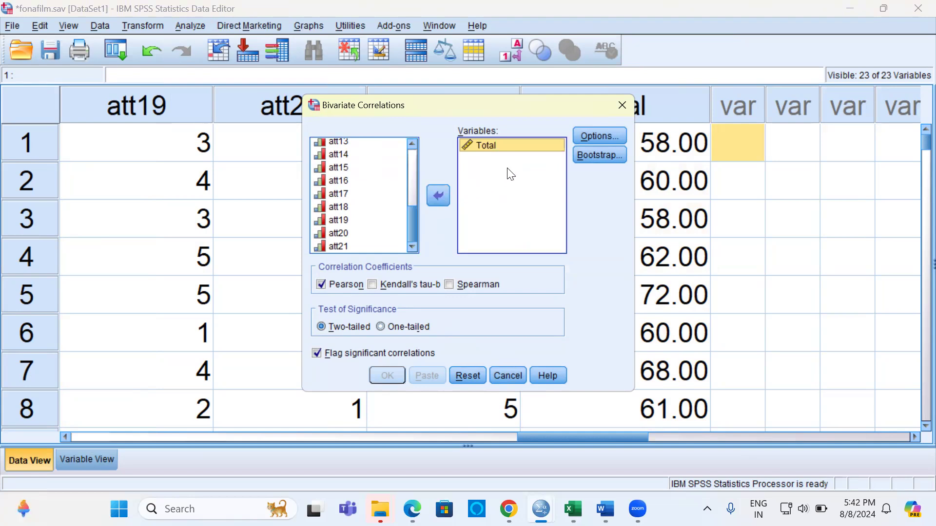
- Add all items att1 to att21 after Total in the correlation variables
{"action": "left_click_drag", "start_coordinate": [412, 224], "coordinate": [416, 161]}
{"action": "left_click", "coordinate": [345, 160]}
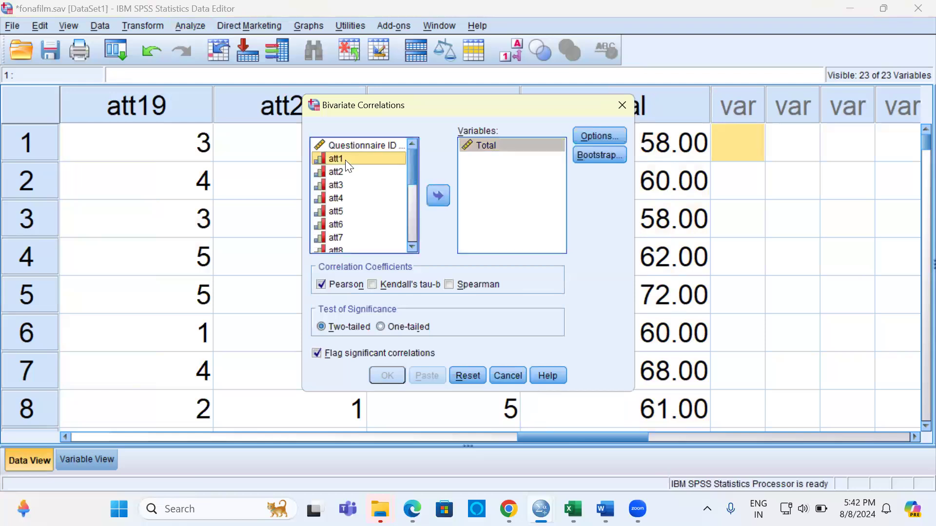
{"action": "key", "text": "shift+Down"}
{"action": "key", "text": "shift+Down"}
{"action": "key", "text": "shift+Down"}
{"action": "key", "text": "shift+Down"}
{"action": "key", "text": "shift+Down"}
{"action": "key", "text": "shift+Down"}
{"action": "key", "text": "shift+Down"}
{"action": "key", "text": "shift+Down"}
{"action": "key", "text": "shift+Down"}
{"action": "key", "text": "shift+Down"}
{"action": "key", "text": "shift+Down"}
{"action": "key", "text": "shift+Down"}
{"action": "key", "text": "shift+Down"}
{"action": "key", "text": "shift+Down"}
{"action": "key", "text": "shift+Down"}
{"action": "key", "text": "shift+Down"}
{"action": "key", "text": "shift+Down"}
{"action": "key", "text": "shift+Down"}
{"action": "key", "text": "shift+Down"}
{"action": "key", "text": "shift+Down"}
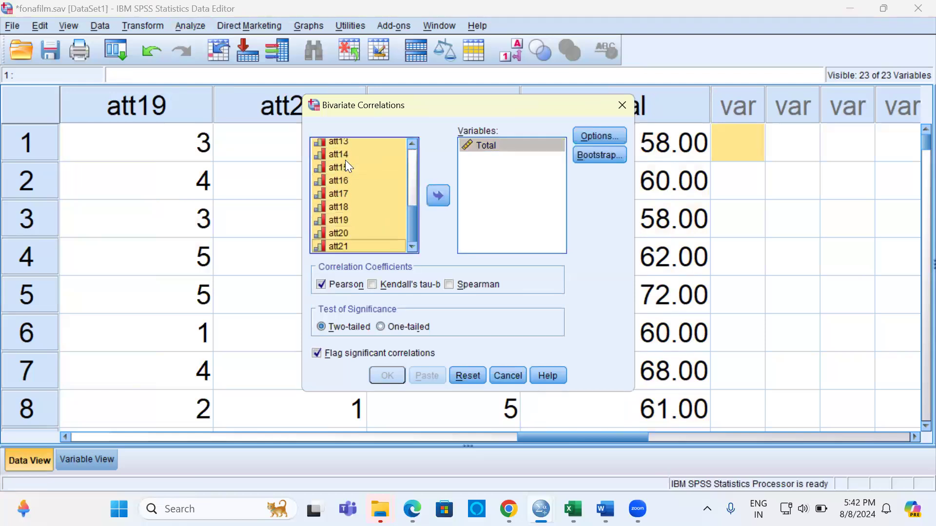
{"action": "left_click", "coordinate": [438, 197]}
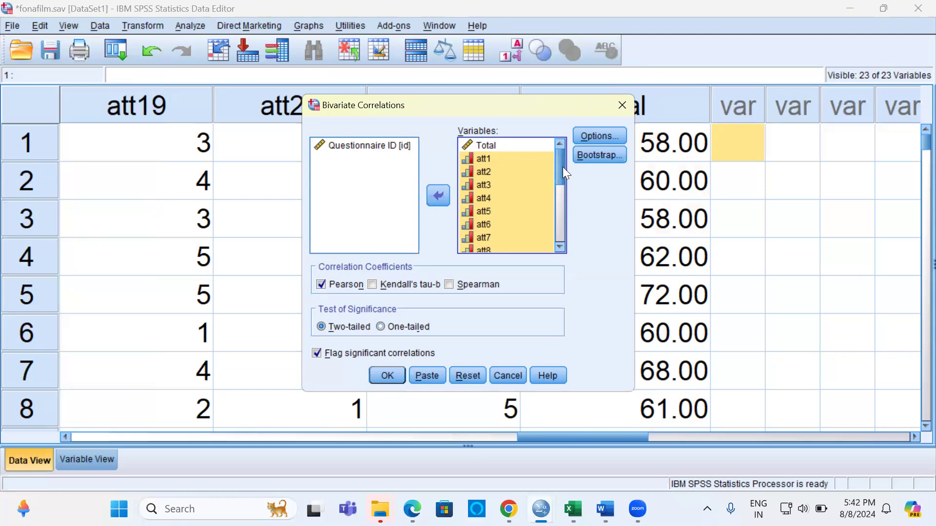
- Check that Total heads the list of correlation variables, and leave the analysis without running it
{"action": "left_click", "coordinate": [503, 146]}
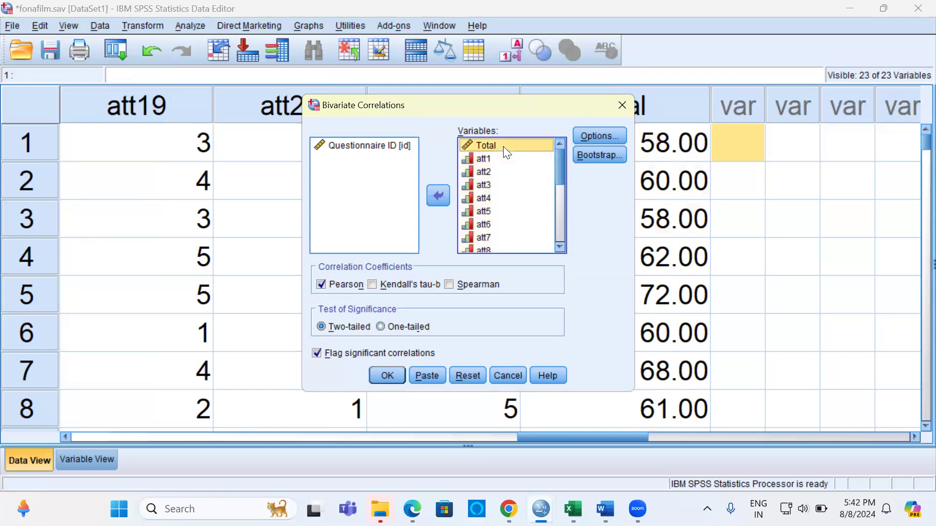
{"action": "mouse_move", "coordinate": [563, 166]}
{"action": "left_mouse_down"}
{"action": "mouse_move", "coordinate": [565, 238]}
{"action": "mouse_move", "coordinate": [565, 160]}
{"action": "left_mouse_up"}
{"action": "left_click", "coordinate": [510, 373]}
- Switch to the existing Correlations pivot table and examine the diagonal cells where Total, att1 and att2 meet themselves
{"action": "mouse_move", "coordinate": [541, 509]}
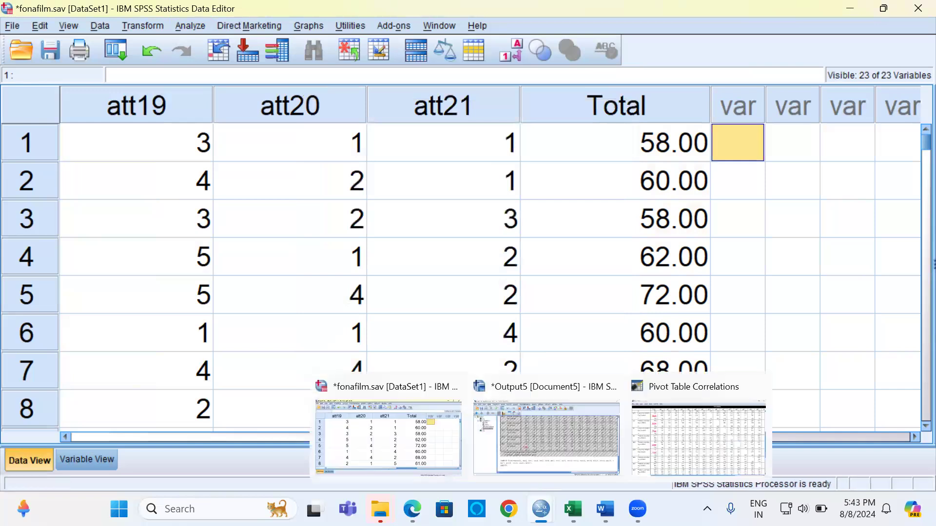
{"action": "left_click", "coordinate": [683, 440]}
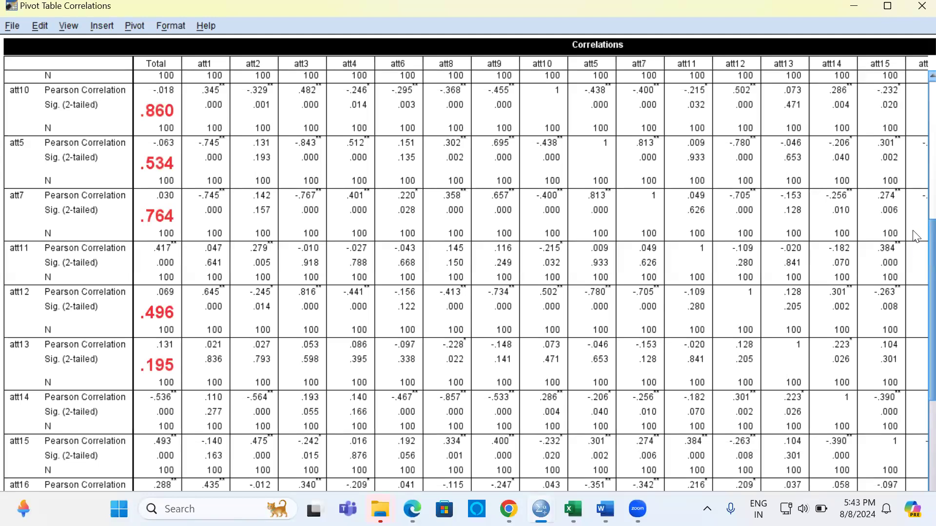
{"action": "scroll", "coordinate": [916, 217], "scroll_direction": "up", "scroll_amount": 6}
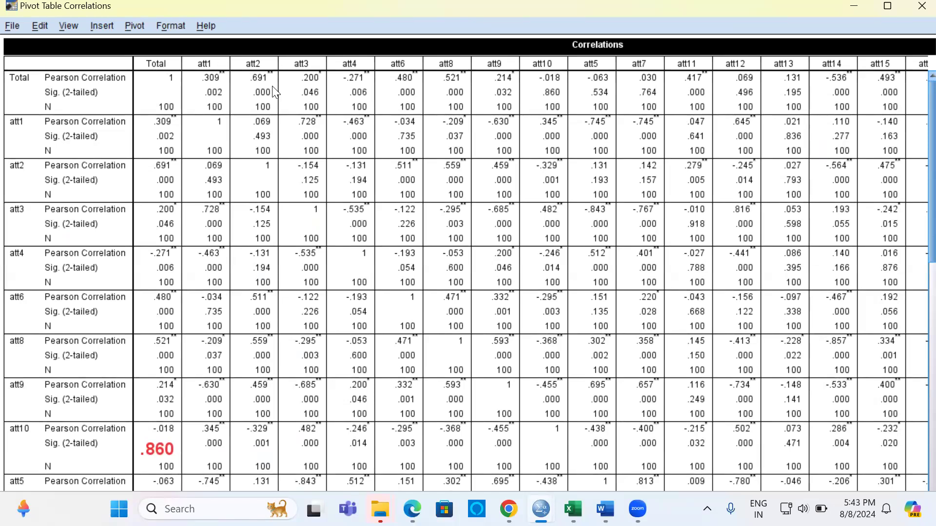
{"action": "left_click", "coordinate": [162, 91]}
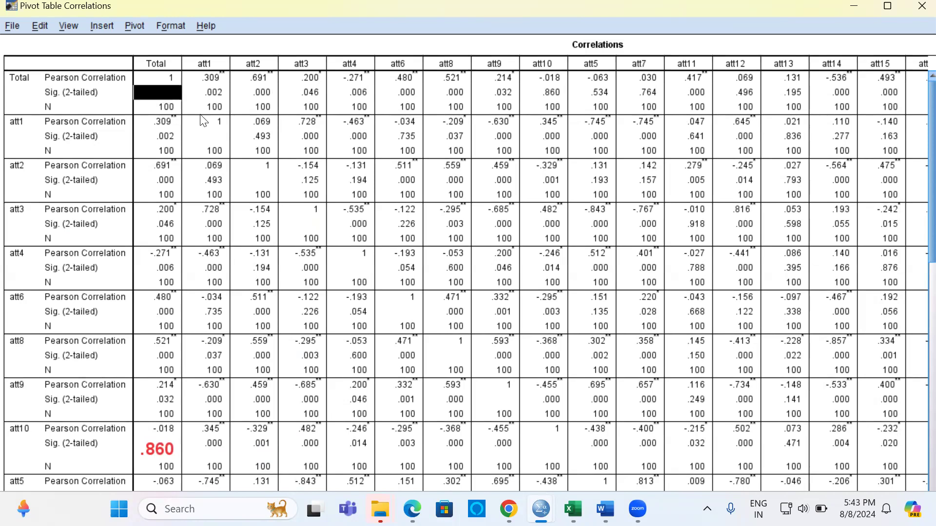
{"action": "left_click", "coordinate": [208, 131]}
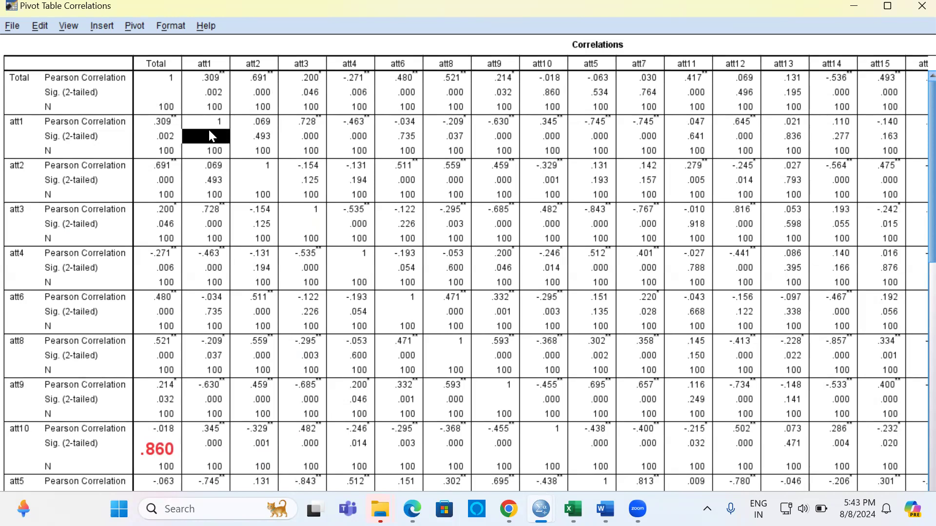
{"action": "left_click", "coordinate": [258, 166]}
{"action": "left_click", "coordinate": [154, 73]}
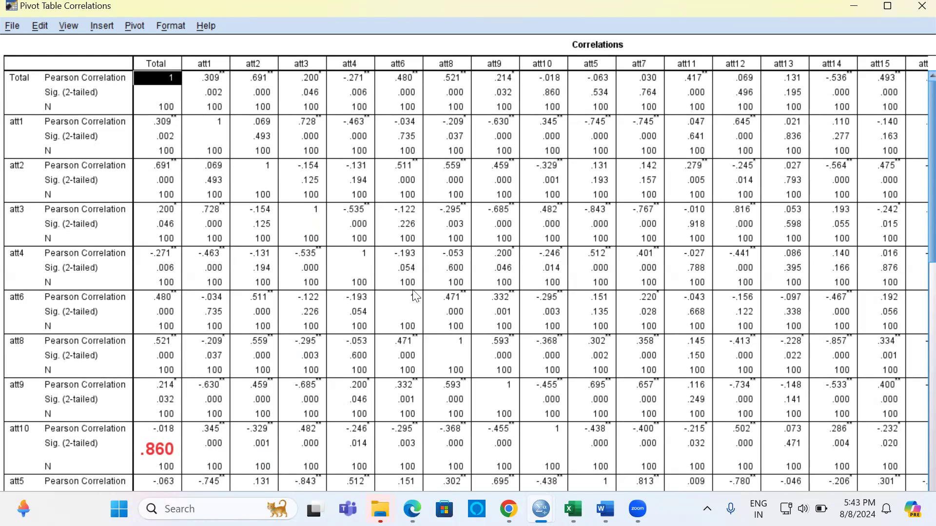
{"action": "left_click", "coordinate": [213, 128]}
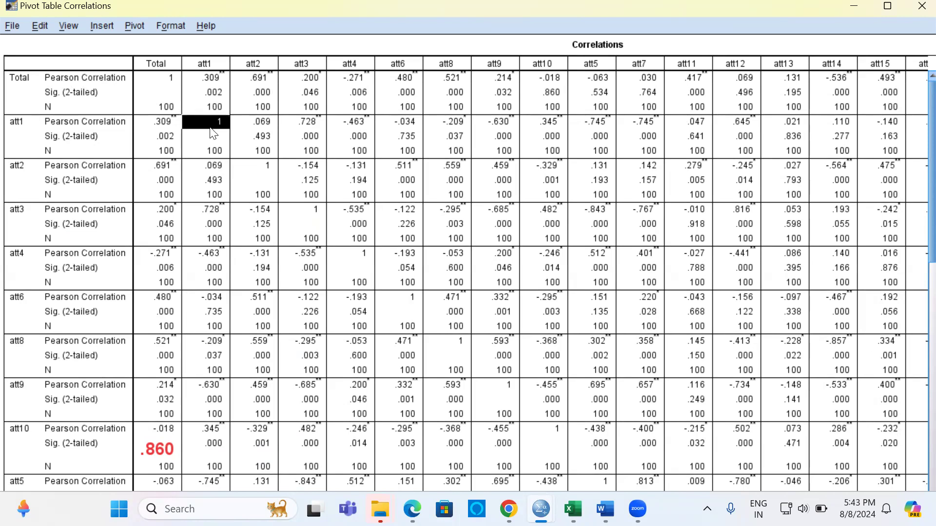
{"action": "left_click", "coordinate": [160, 83]}
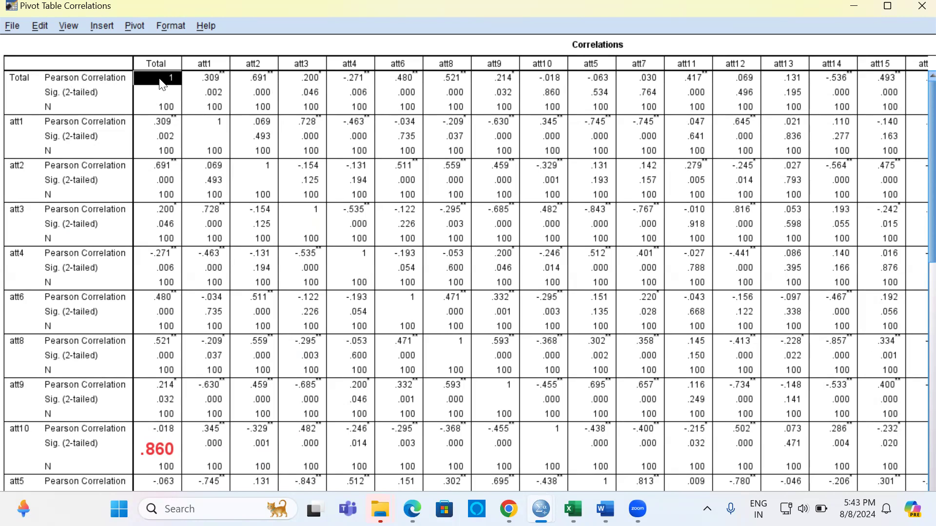
- Compare the Pearson correlations of att1, att2 and att3 with Total in the Total row and the Total column
{"action": "left_click", "coordinate": [219, 84]}
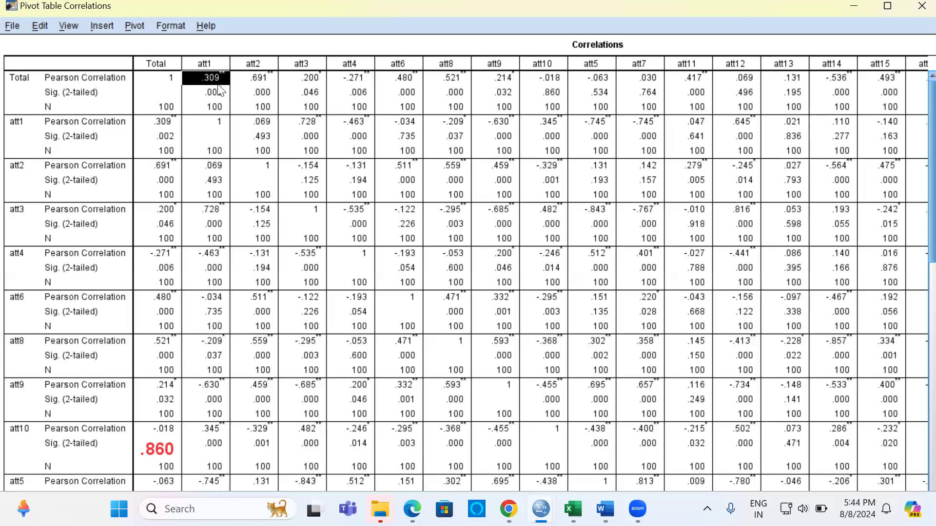
{"action": "left_click", "coordinate": [158, 124]}
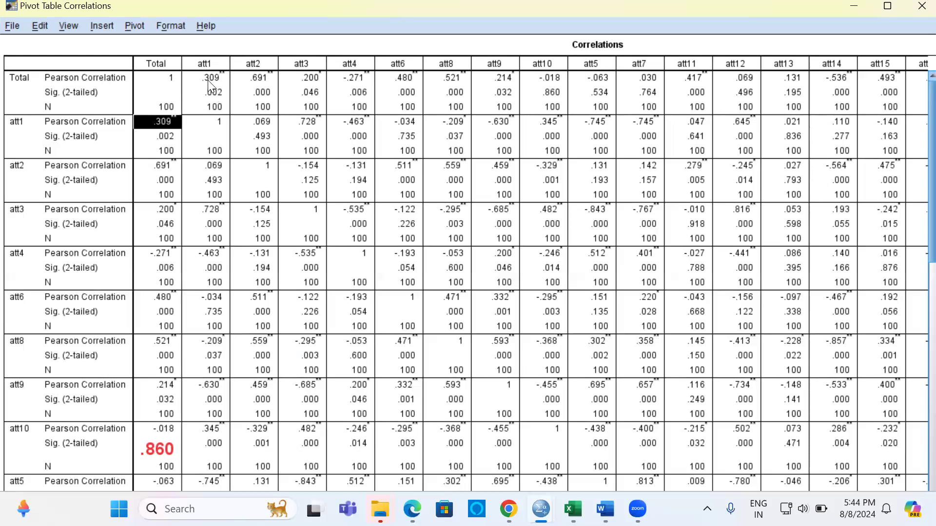
{"action": "left_click", "coordinate": [208, 85]}
{"action": "left_click", "coordinate": [158, 128]}
{"action": "left_click", "coordinate": [257, 81]}
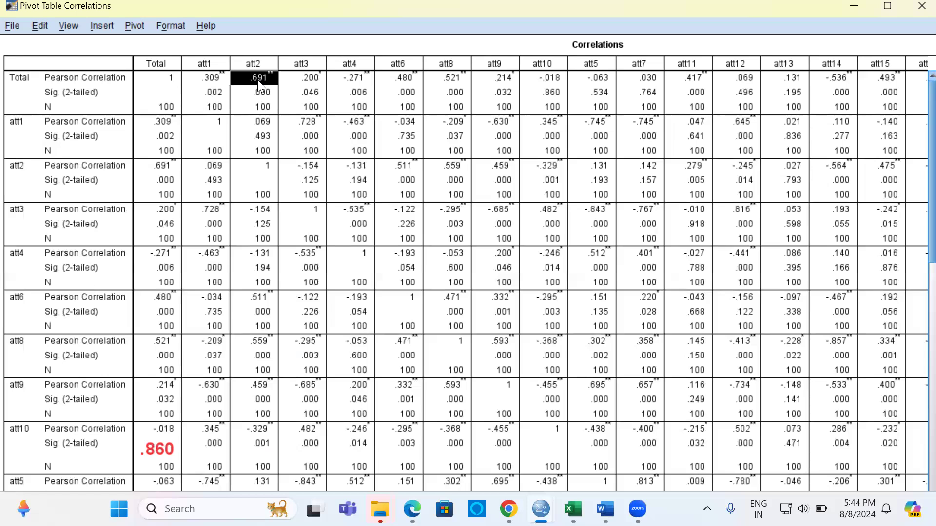
{"action": "left_click", "coordinate": [163, 167]}
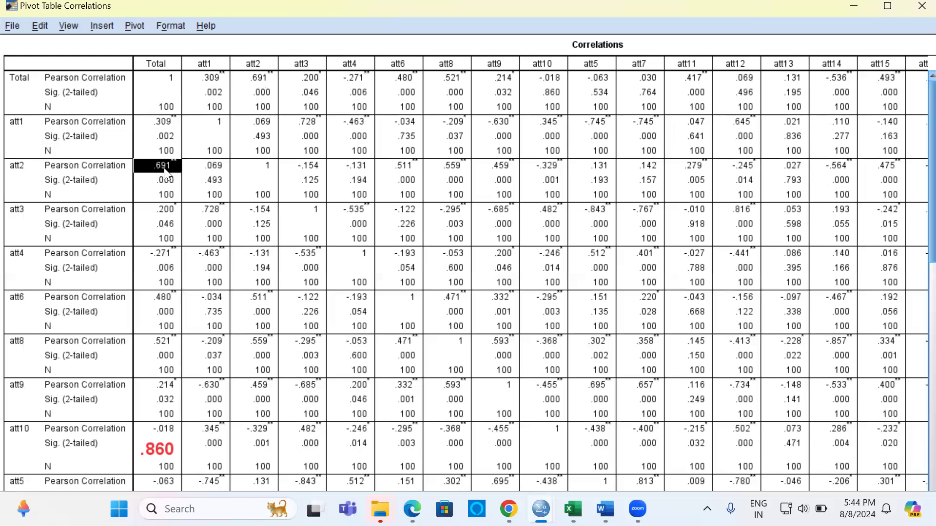
{"action": "left_click", "coordinate": [308, 84]}
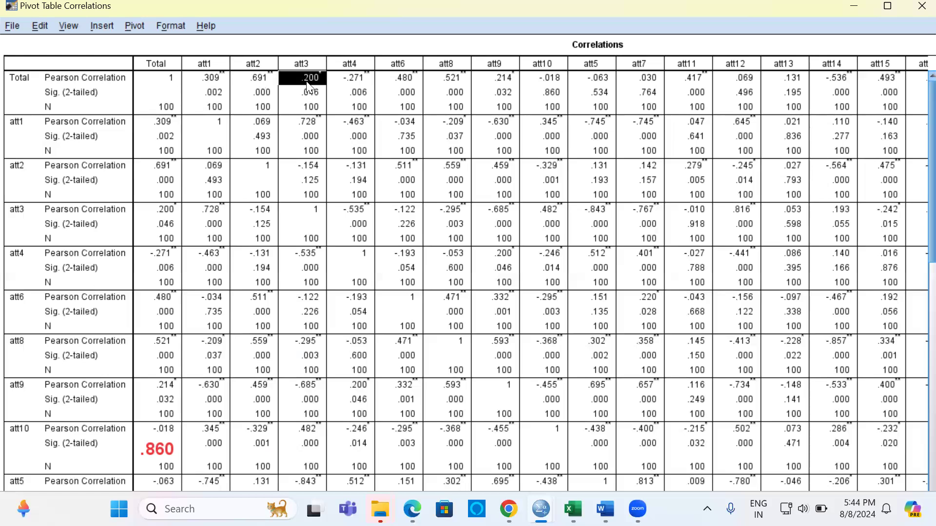
{"action": "left_click", "coordinate": [168, 210]}
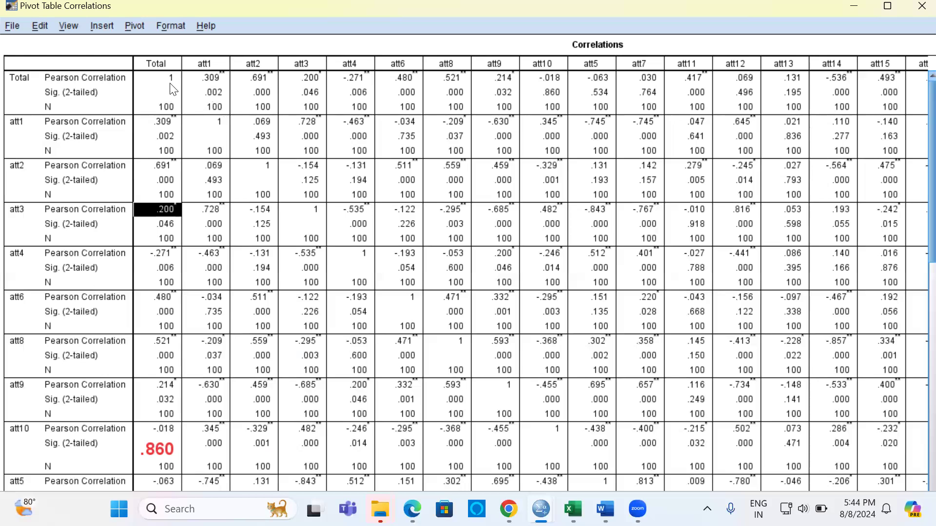
- Examine the two-tailed significance values in the Total column for all items, especially the enlarged red ones
{"action": "left_click", "coordinate": [169, 66]}
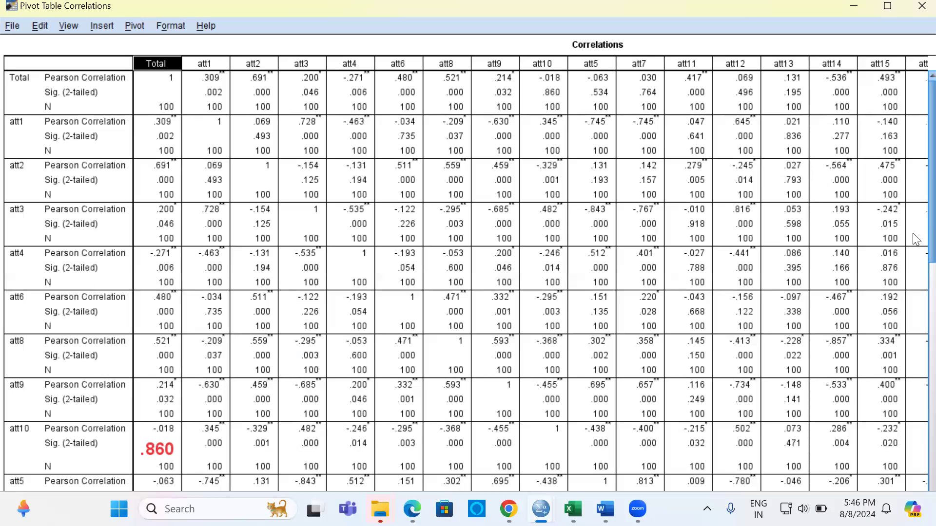
{"action": "scroll", "coordinate": [913, 233], "scroll_direction": "down", "scroll_amount": 10}
{"action": "scroll", "coordinate": [916, 351], "scroll_direction": "down", "scroll_amount": 3}
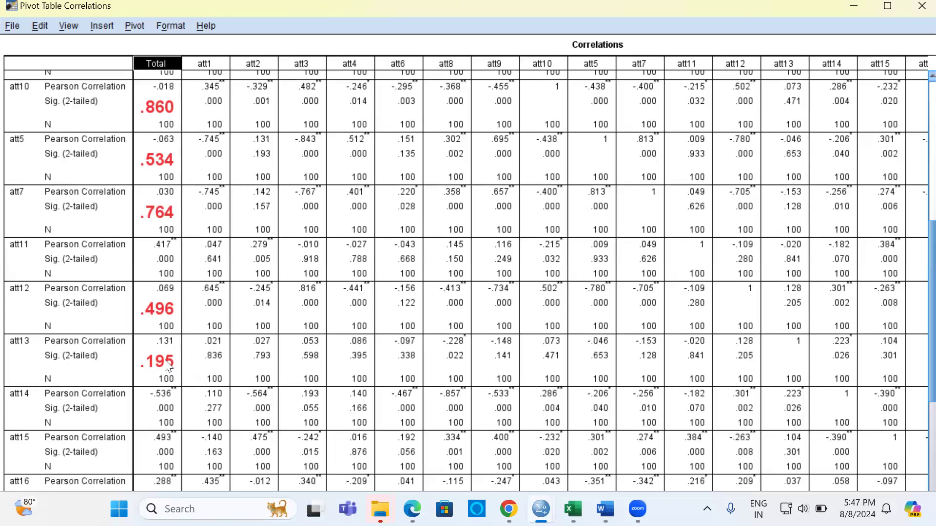
{"action": "scroll", "coordinate": [916, 340], "scroll_direction": "down", "scroll_amount": 10}
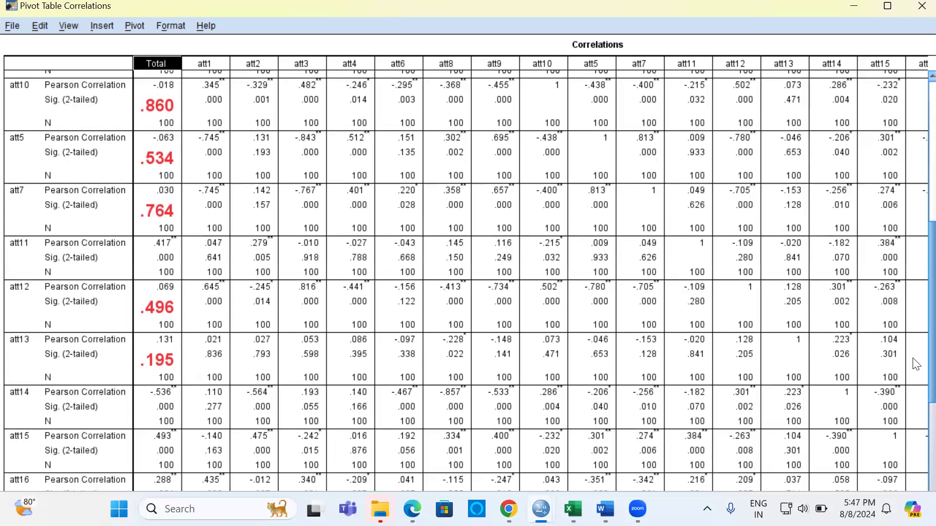
{"action": "scroll", "coordinate": [917, 449], "scroll_direction": "down", "scroll_amount": 1}
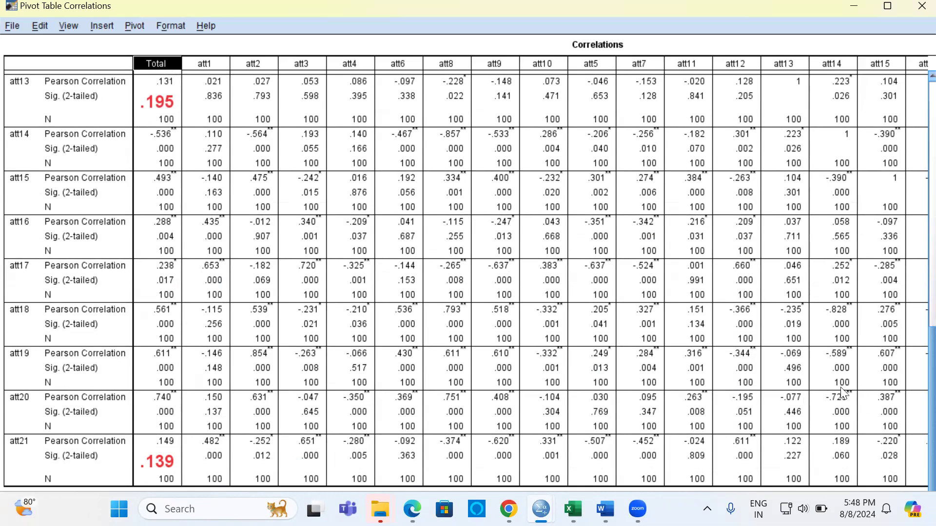
{"action": "scroll", "coordinate": [916, 366], "scroll_direction": "up", "scroll_amount": 10}
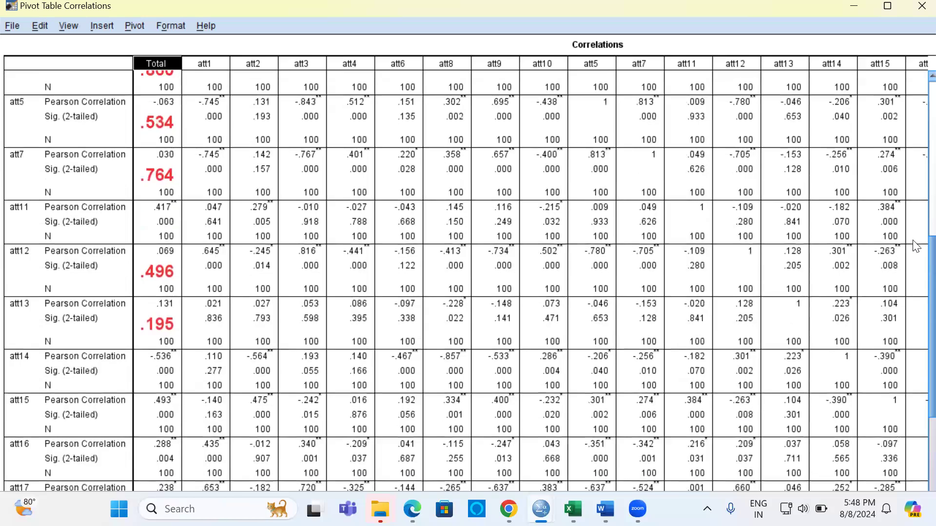
{"action": "scroll", "coordinate": [916, 122], "scroll_direction": "up", "scroll_amount": 2}
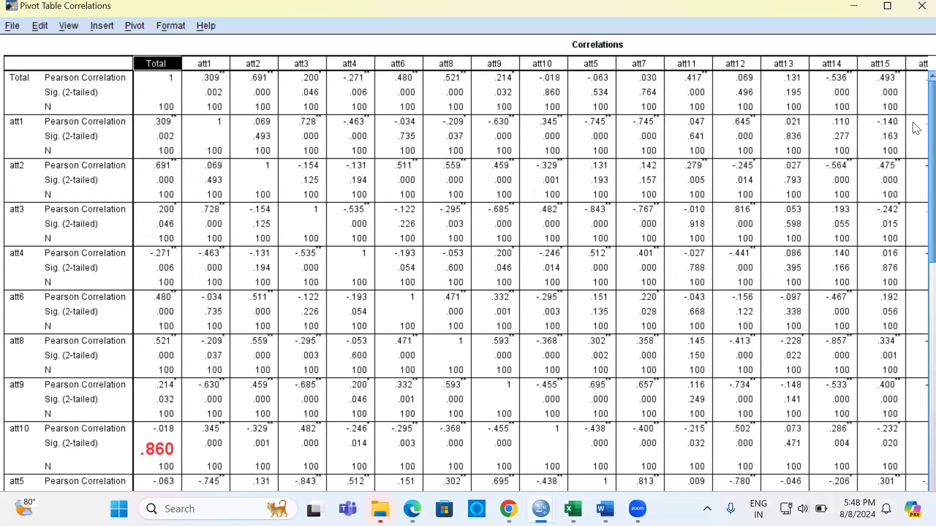
{"action": "scroll", "coordinate": [917, 128], "scroll_direction": "down", "scroll_amount": 6}
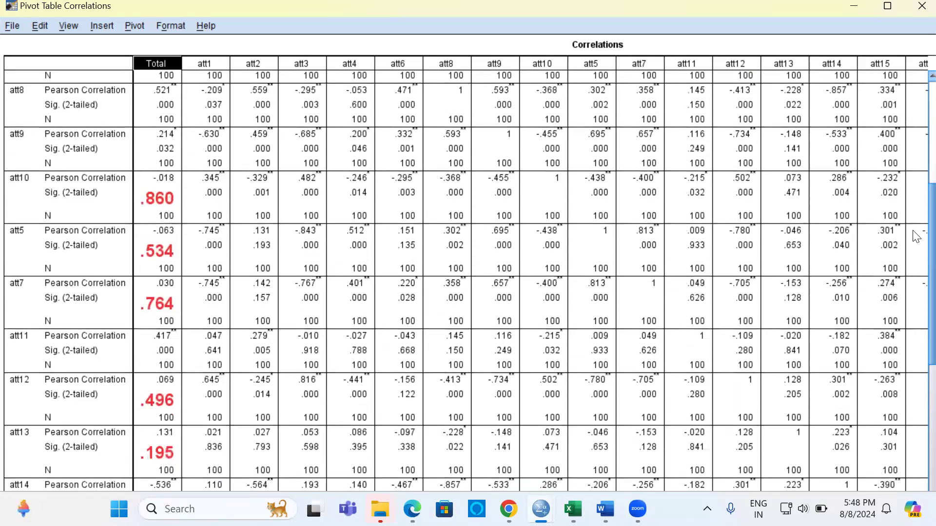
{"action": "scroll", "coordinate": [916, 236], "scroll_direction": "down", "scroll_amount": 1}
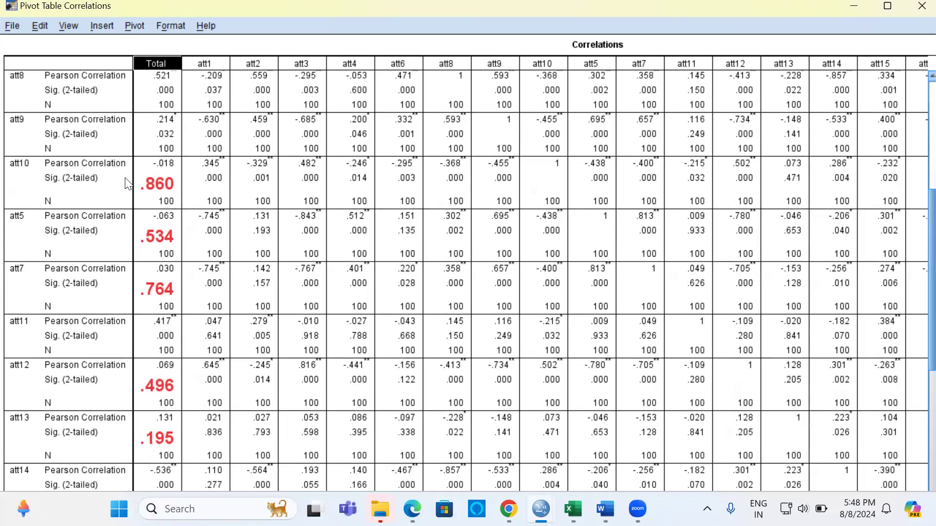
- Identify the items whose Total significance is enlarged in red by marking the row labels att10, att5, att7, att12, att13 and att21
{"action": "left_click", "coordinate": [19, 167]}
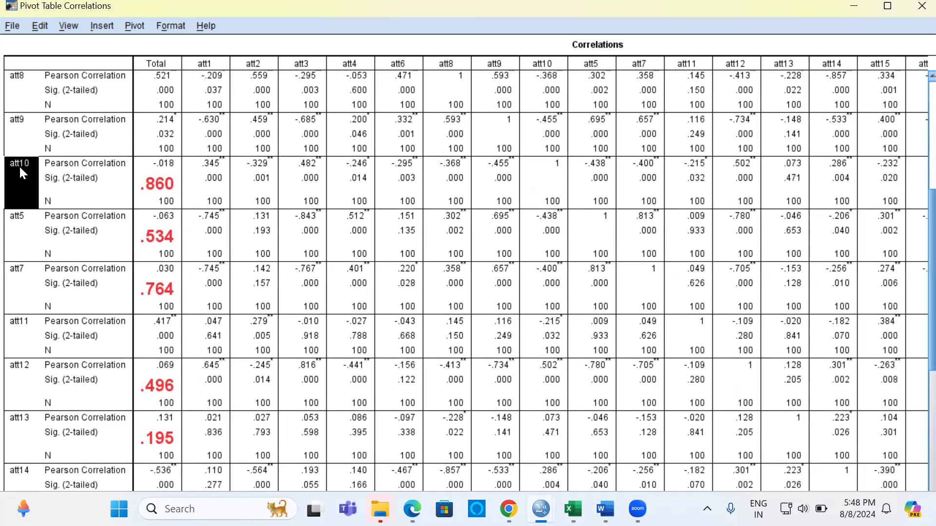
{"action": "left_click", "coordinate": [22, 216]}
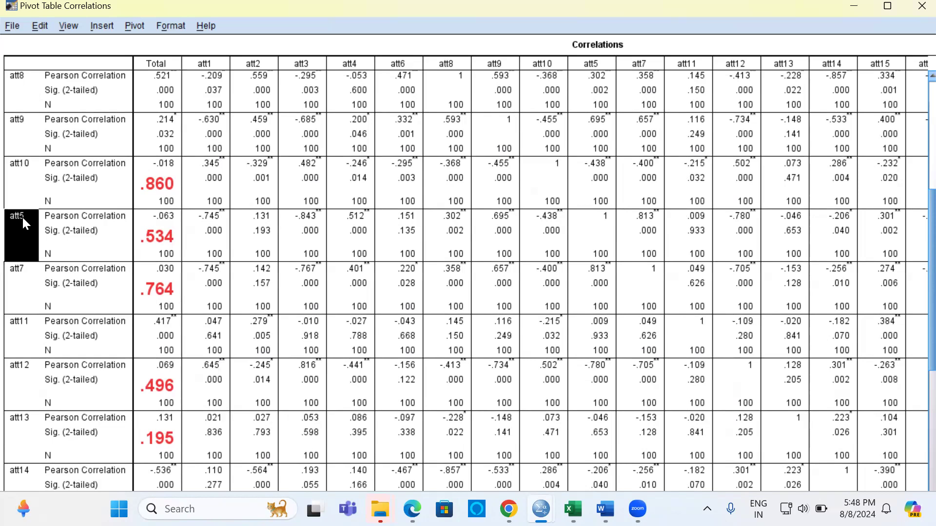
{"action": "left_click", "coordinate": [25, 275]}
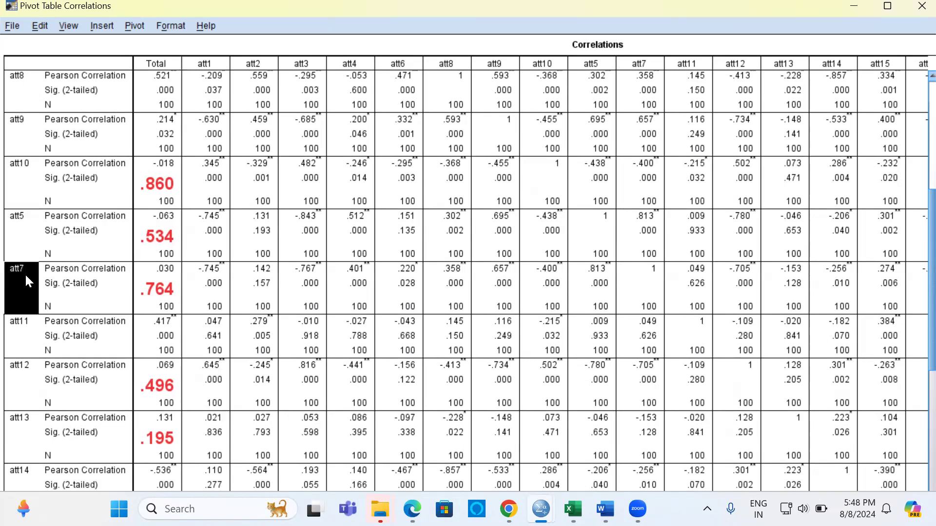
{"action": "left_click", "coordinate": [27, 374]}
{"action": "left_click", "coordinate": [30, 426]}
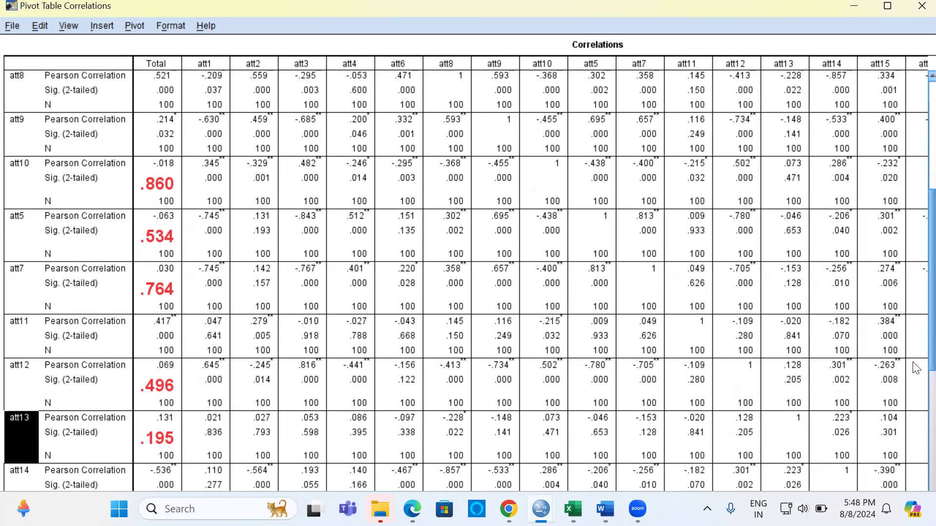
{"action": "scroll", "coordinate": [916, 368], "scroll_direction": "down", "scroll_amount": 5}
{"action": "scroll", "coordinate": [917, 456], "scroll_direction": "down", "scroll_amount": 3}
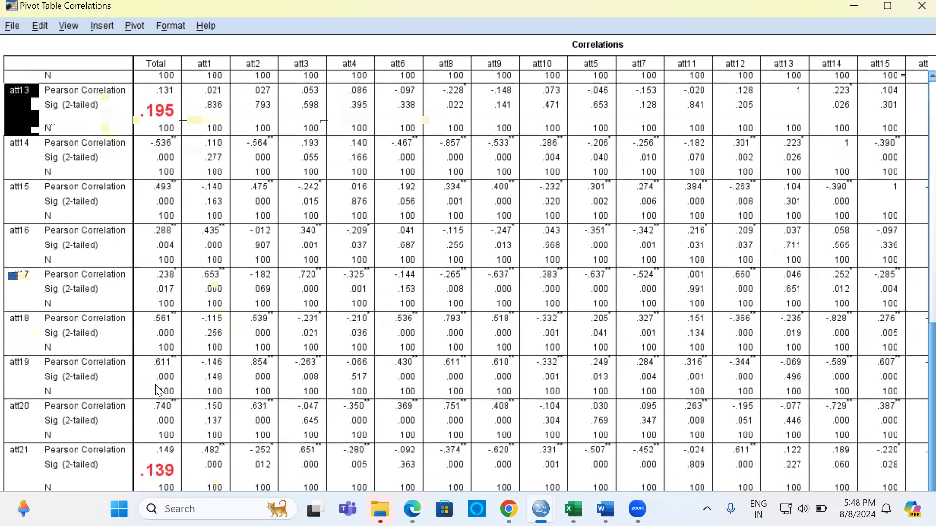
{"action": "left_click", "coordinate": [19, 467]}
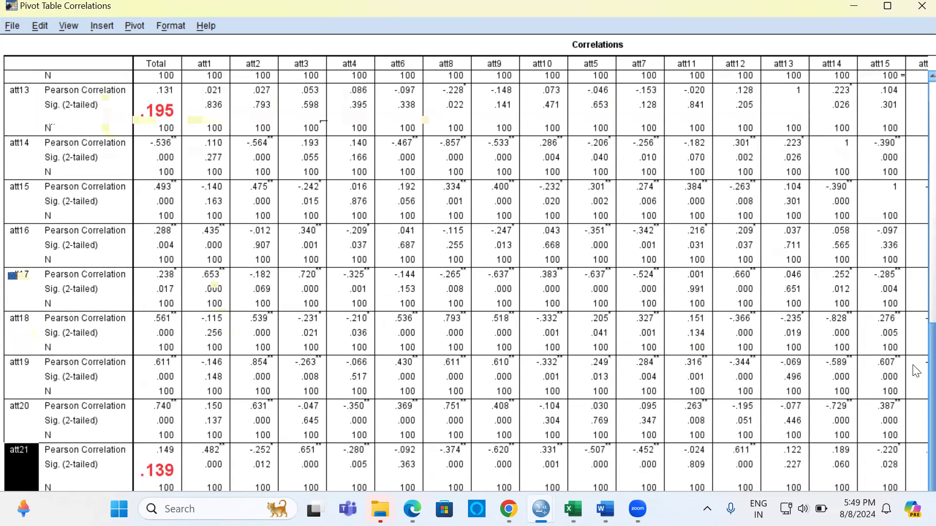
{"action": "scroll", "coordinate": [916, 277], "scroll_direction": "up", "scroll_amount": 10}
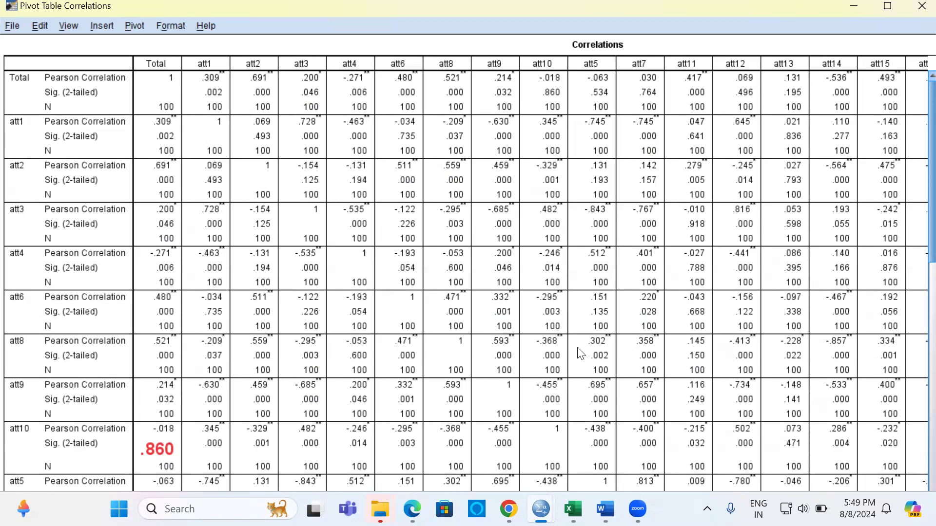
- Switch to the Correlation.xlsx workbook in Excel and show the Method 2 sheet with its test criterion
{"action": "mouse_move", "coordinate": [574, 510]}
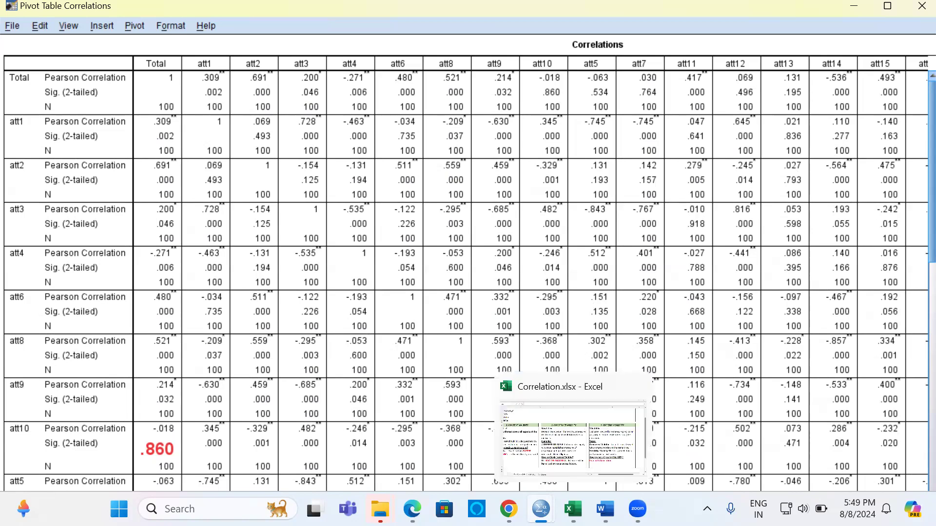
{"action": "left_click", "coordinate": [562, 444]}
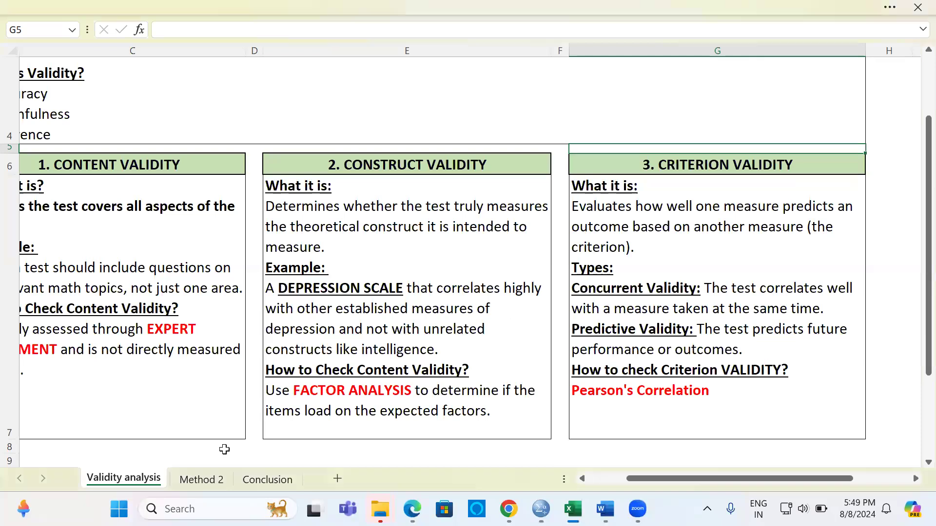
{"action": "left_click", "coordinate": [201, 478]}
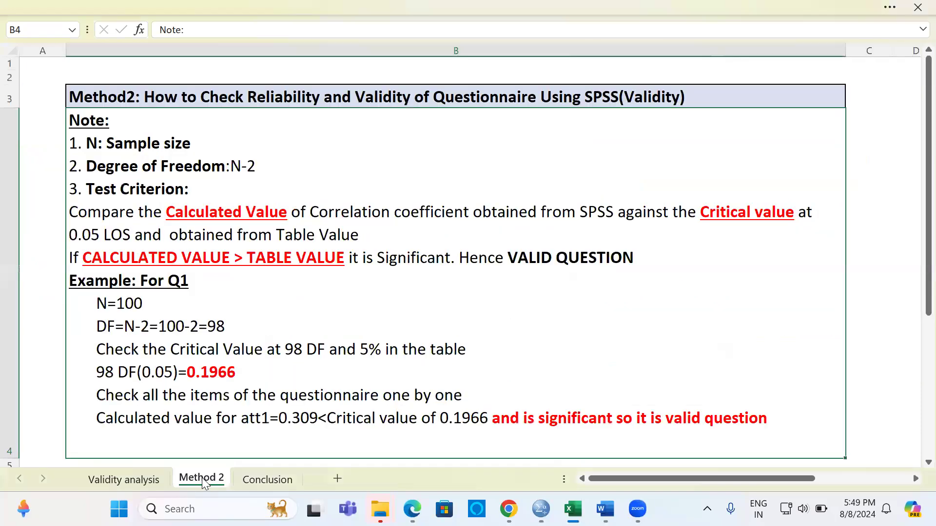
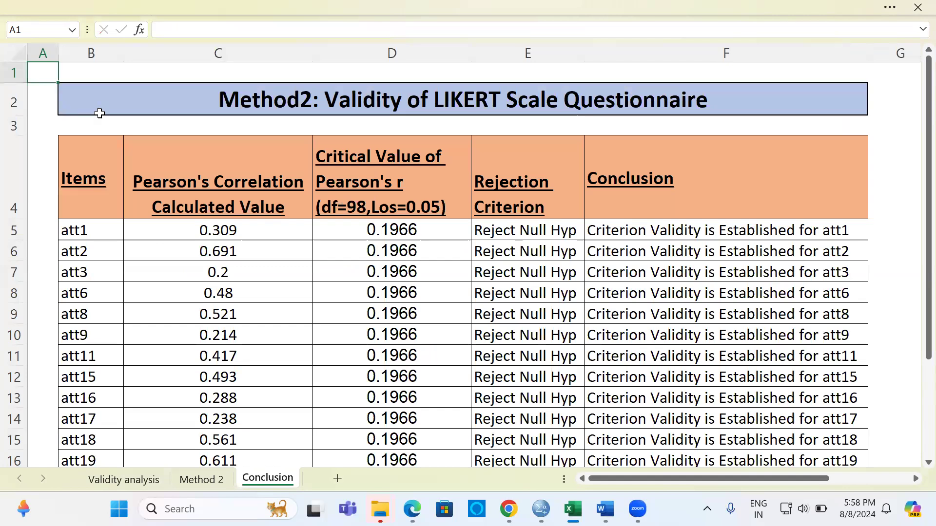
- On the Conclusion sheet, compare the items' calculated Pearson correlations with the critical values of r for df=98
{"action": "left_click", "coordinate": [92, 53]}
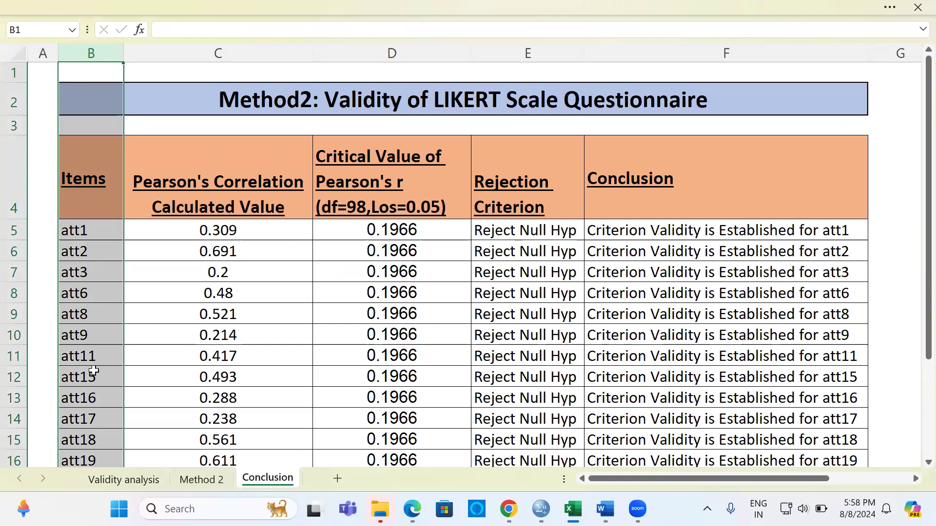
{"action": "left_click", "coordinate": [226, 53]}
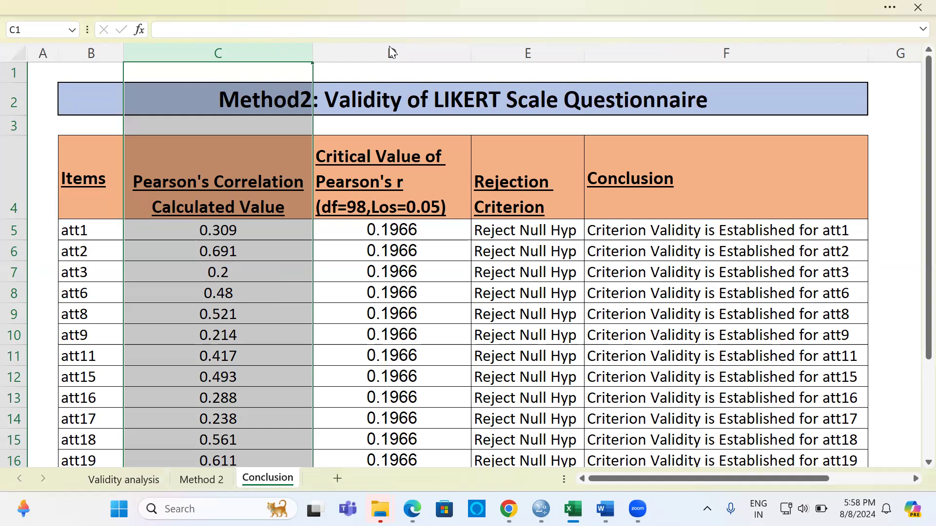
{"action": "left_click", "coordinate": [404, 49]}
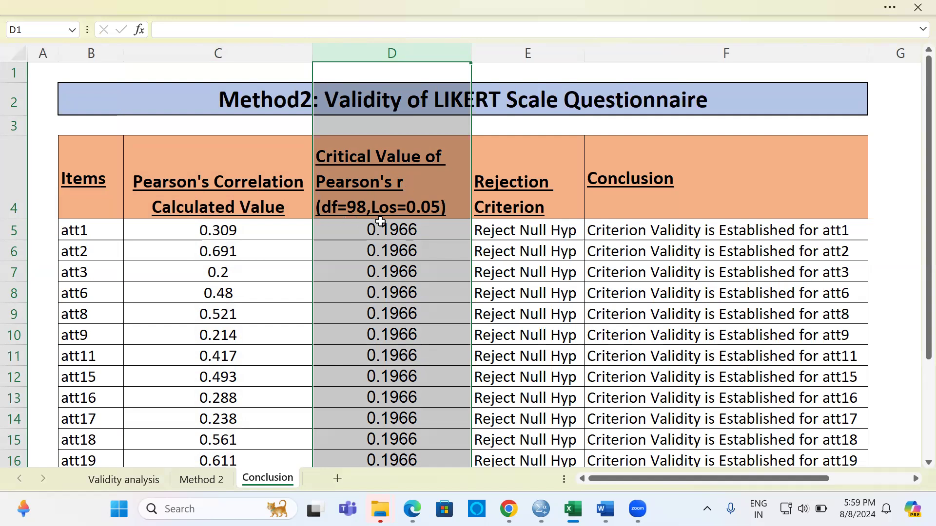
{"action": "left_click", "coordinate": [411, 232]}
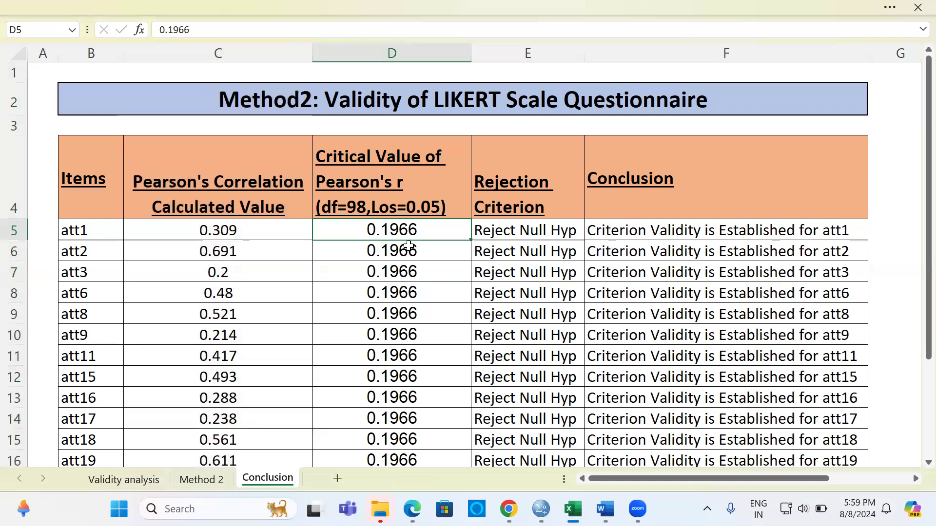
{"action": "left_click", "coordinate": [259, 48]}
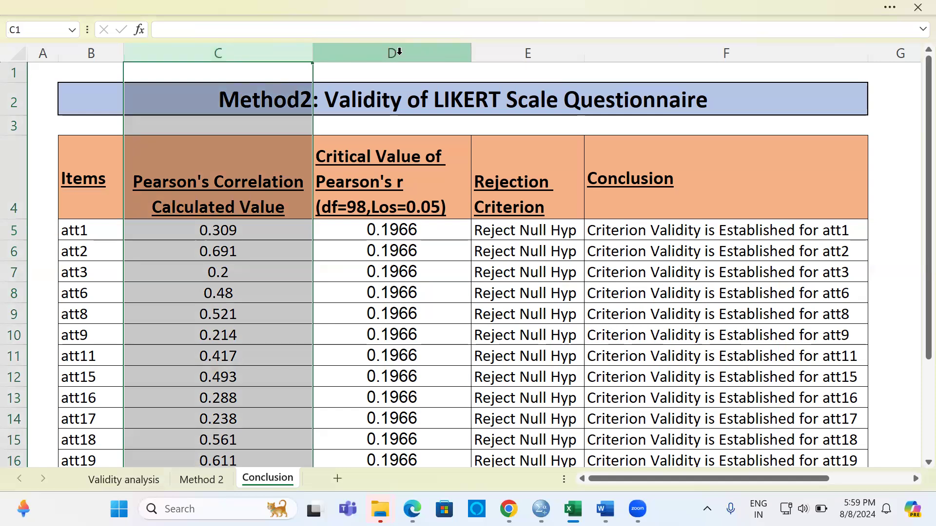
{"action": "left_click", "coordinate": [399, 51]}
{"action": "left_click_drag", "start_coordinate": [399, 51], "coordinate": [273, 51]}
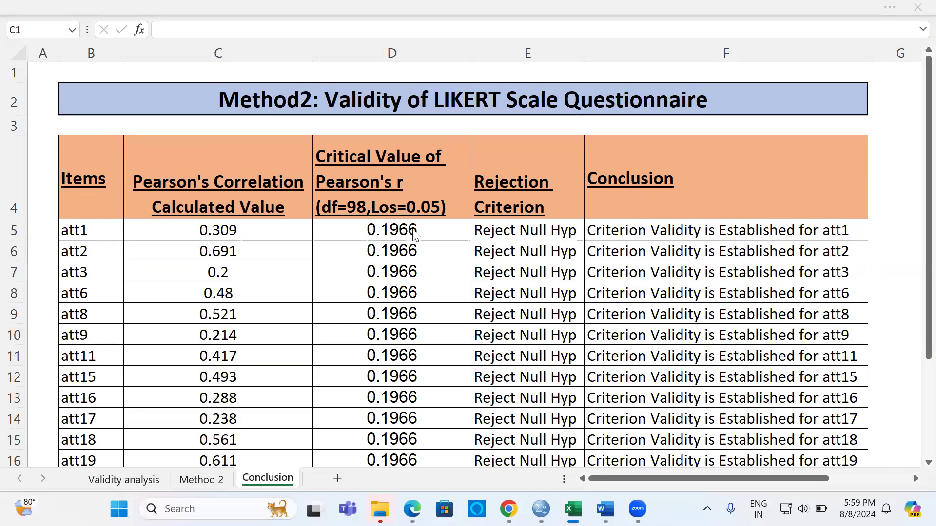
{"action": "left_click", "coordinate": [260, 235]}
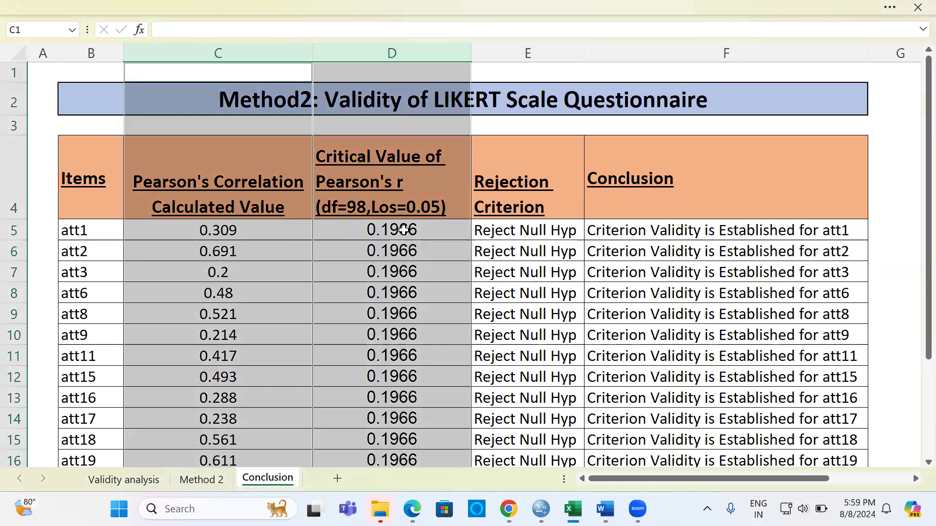
- Inspect the Rejection Criterion formula for att1, and review the whole Rejection Criterion and Conclusion columns
{"action": "left_click", "coordinate": [530, 228]}
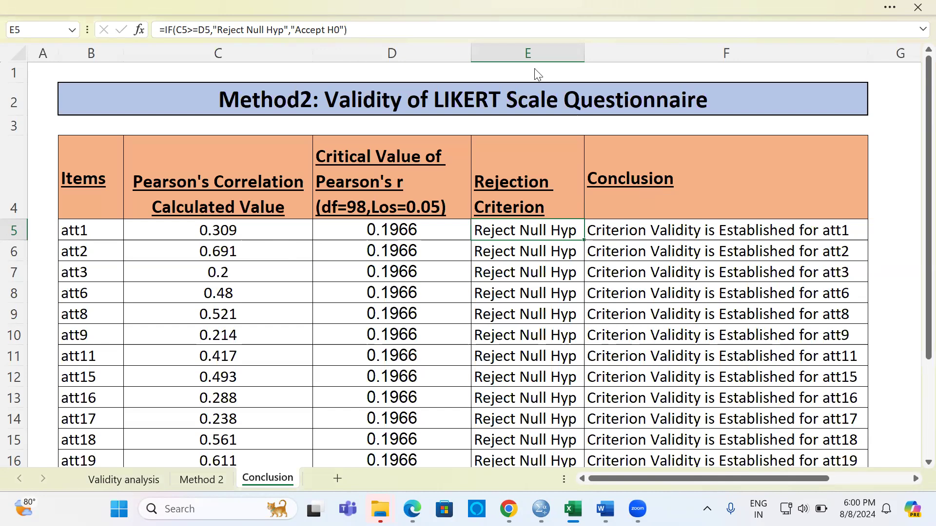
{"action": "left_click", "coordinate": [528, 55]}
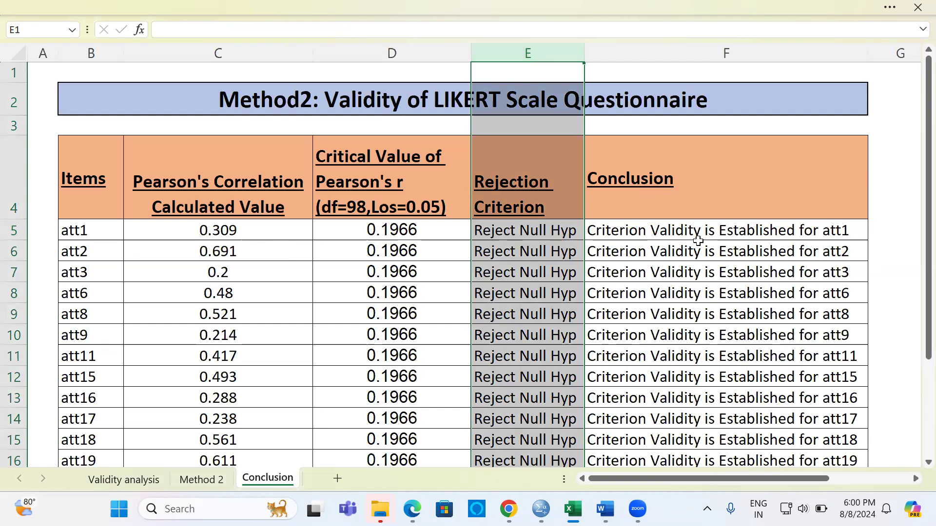
{"action": "left_click", "coordinate": [740, 52]}
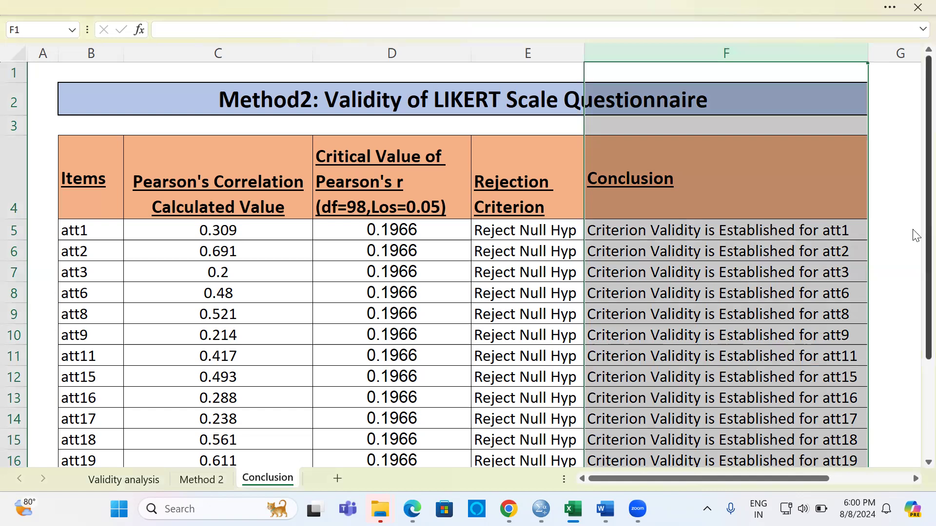
- Examine the calculated values, critical values, rejection criteria and conclusions of the red rows from att4 to att21
{"action": "left_click_drag", "start_coordinate": [916, 235], "coordinate": [913, 351]}
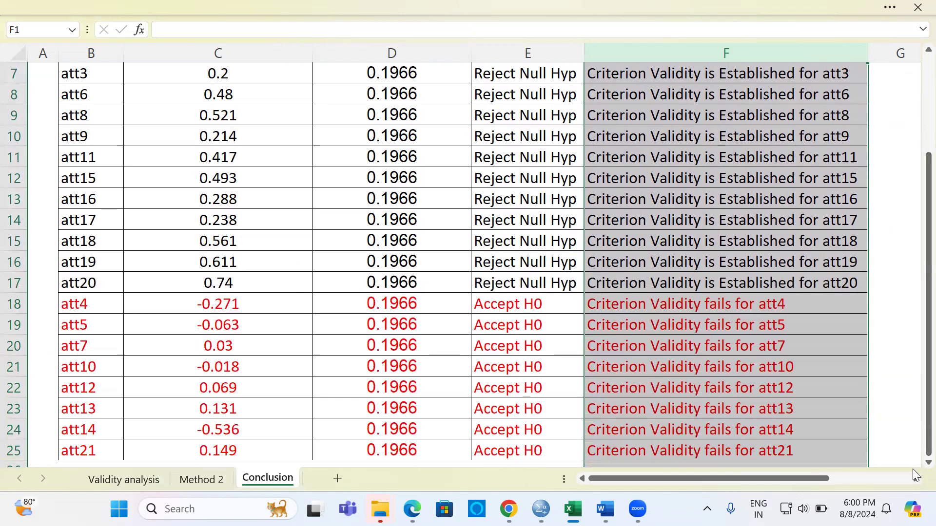
{"action": "scroll", "coordinate": [163, 234], "scroll_direction": "down", "scroll_amount": 1}
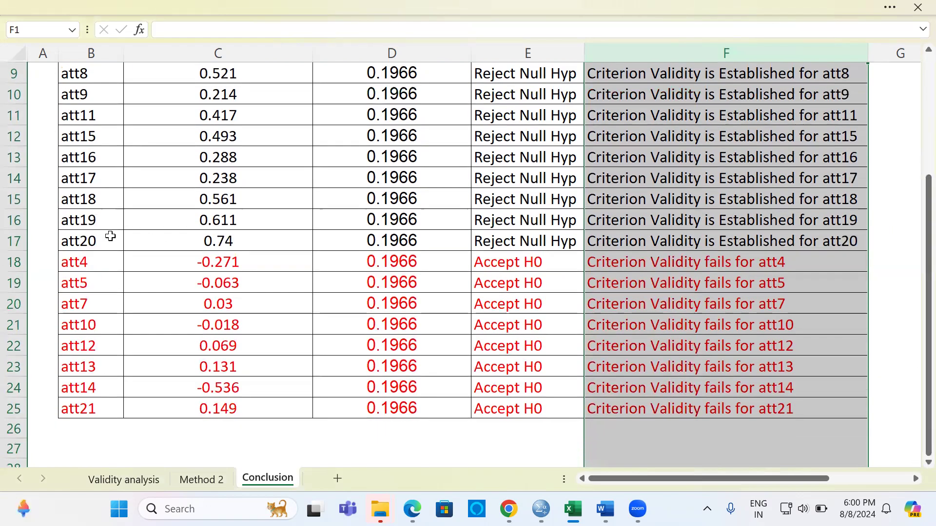
{"action": "left_click_drag", "start_coordinate": [257, 272], "coordinate": [256, 402]}
{"action": "left_click_drag", "start_coordinate": [404, 268], "coordinate": [419, 399]}
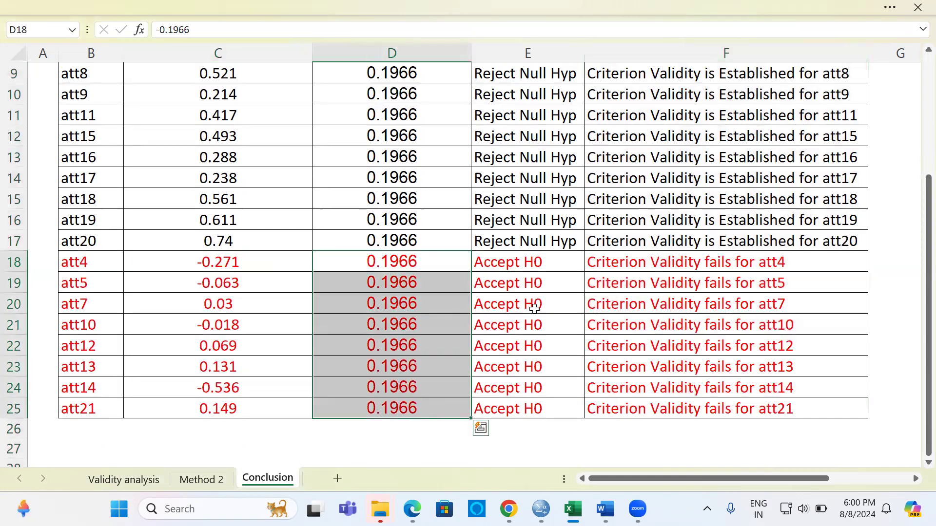
{"action": "left_click_drag", "start_coordinate": [552, 269], "coordinate": [564, 399]}
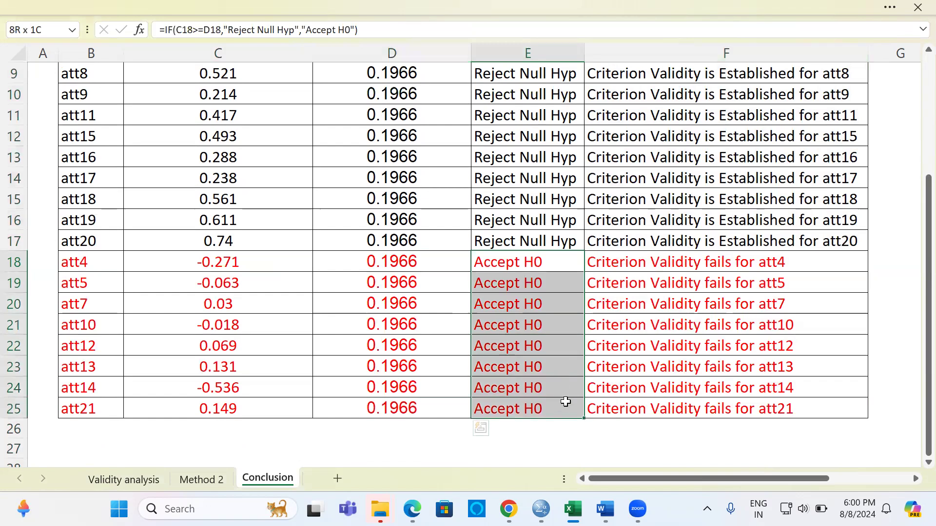
{"action": "left_click_drag", "start_coordinate": [782, 263], "coordinate": [790, 403]}
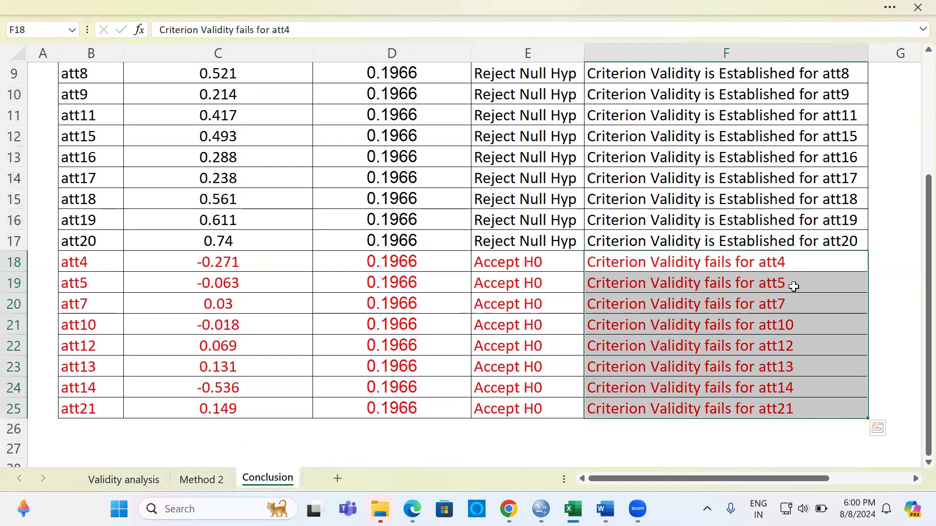
- Go through the Conclusion entries of the red items one by one from att7 to att21, and return to the table's start
{"action": "left_click", "coordinate": [792, 304]}
{"action": "left_click", "coordinate": [789, 326]}
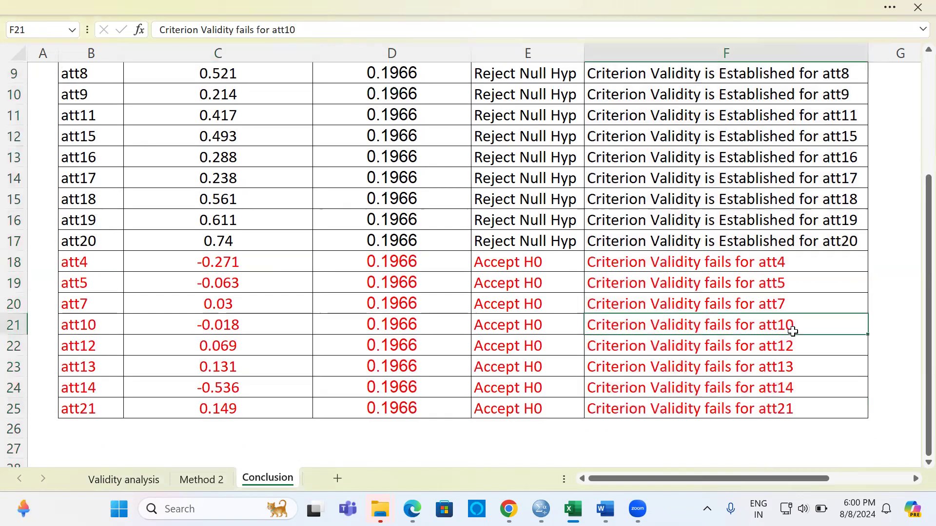
{"action": "left_click", "coordinate": [791, 352]}
{"action": "left_click", "coordinate": [782, 370]}
{"action": "left_click", "coordinate": [779, 387]}
{"action": "left_click", "coordinate": [773, 405]}
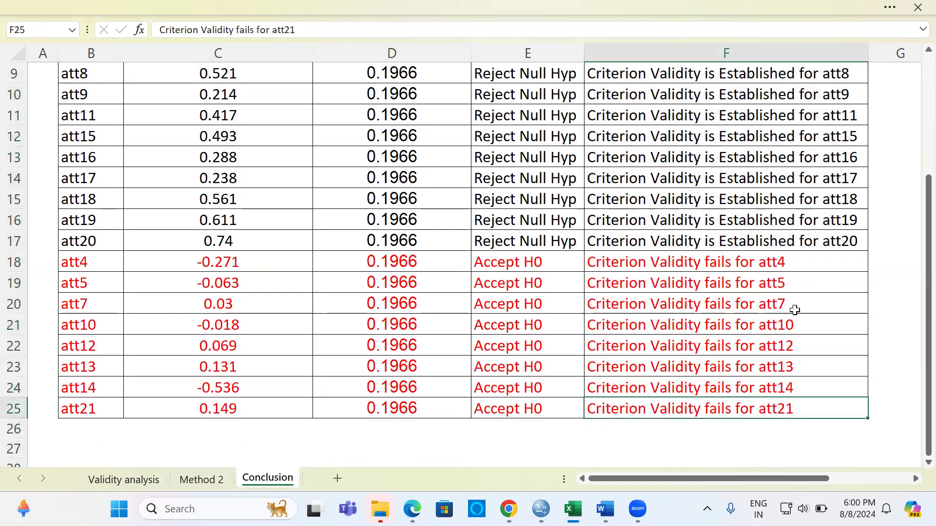
{"action": "left_click_drag", "start_coordinate": [798, 261], "coordinate": [811, 402]}
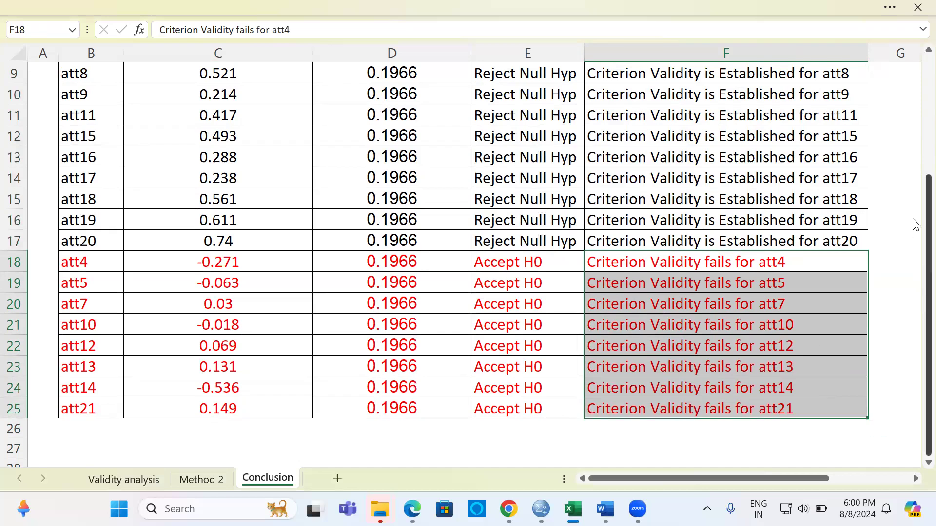
{"action": "right_click", "coordinate": [914, 190]}
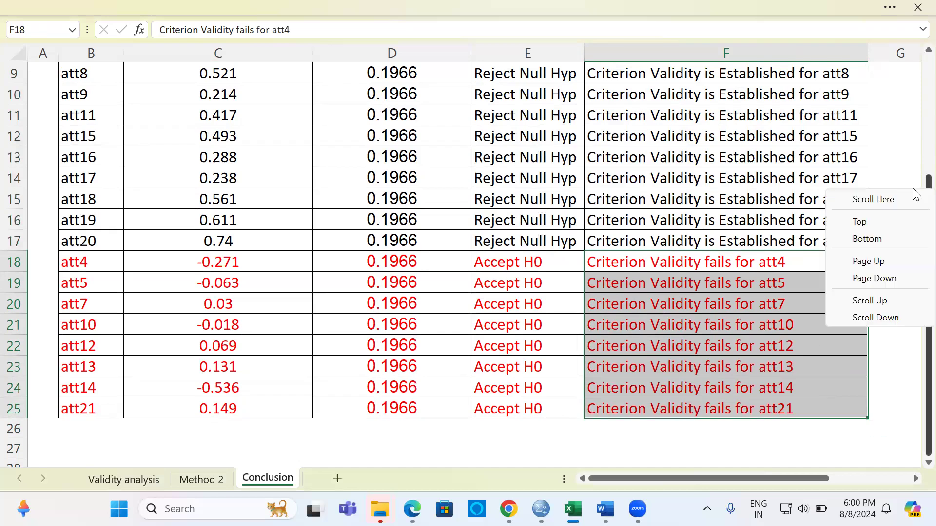
{"action": "left_click_drag", "start_coordinate": [916, 195], "coordinate": [915, 62]}
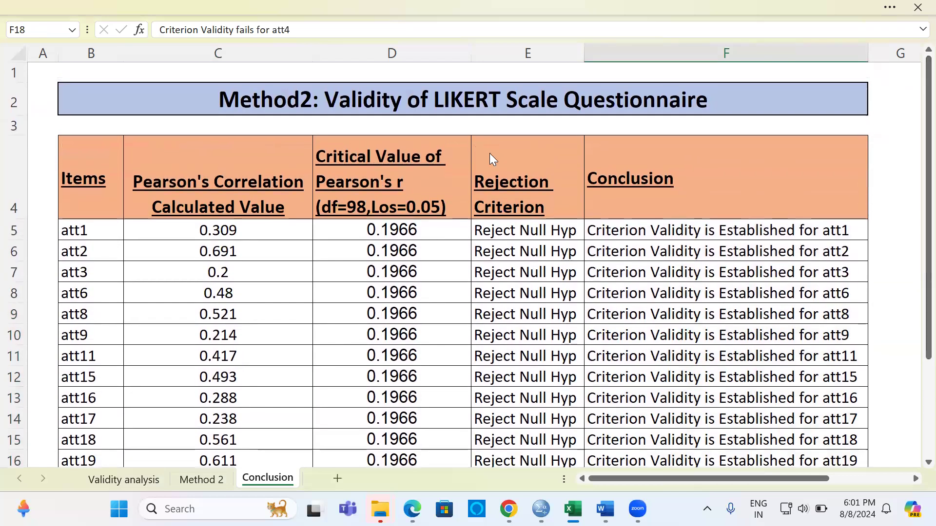